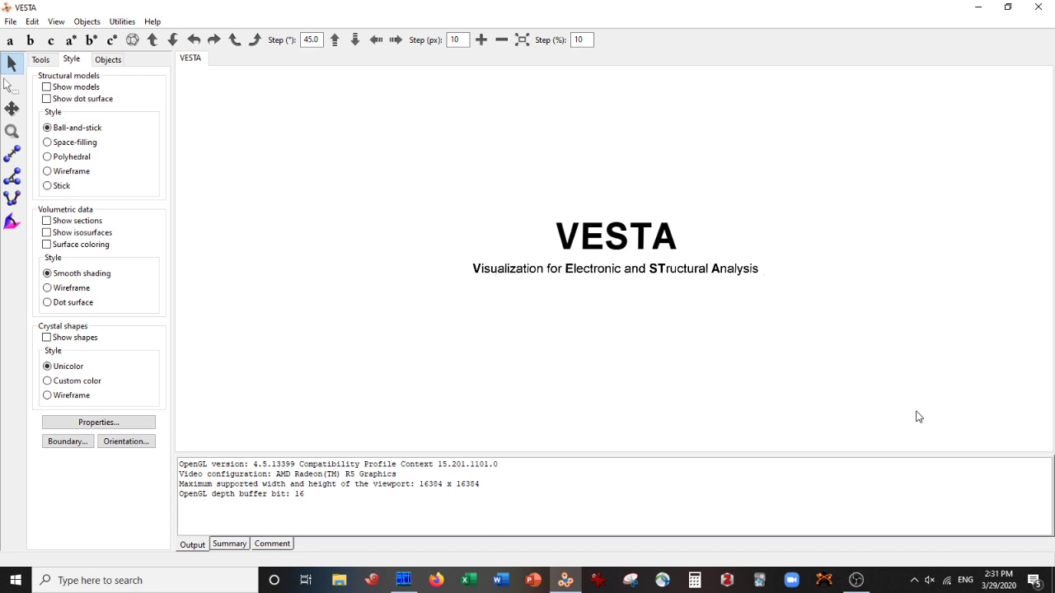
Open Cu_mp-30_conventional_standard.vasp and rotate the copper unit cell to an oblique view
key("ctrl+o")
left_click(173, 159)
double_click(173, 159)
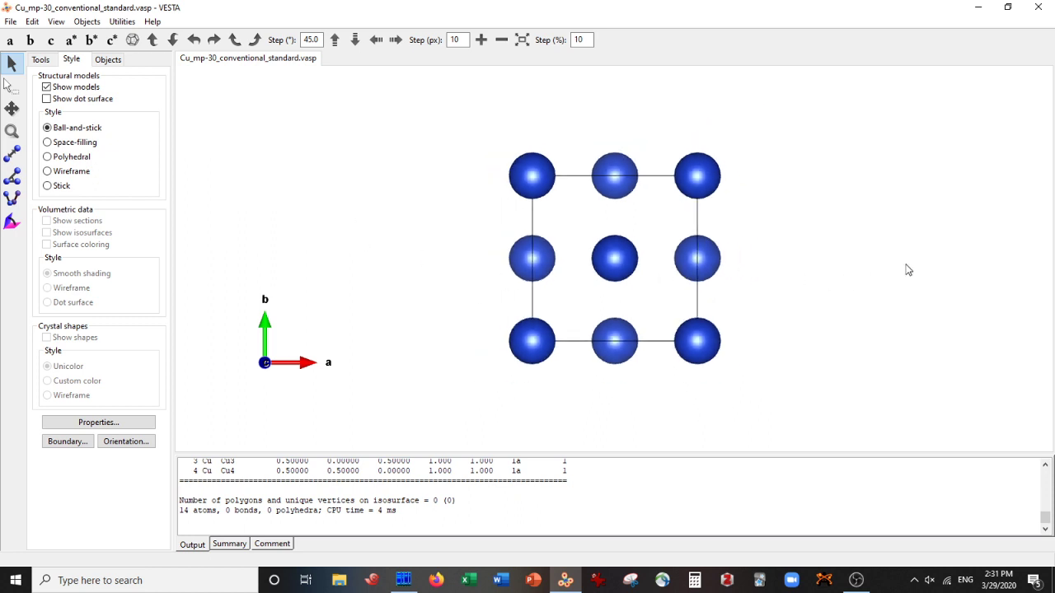
left_click_drag(906, 269, 876, 278)
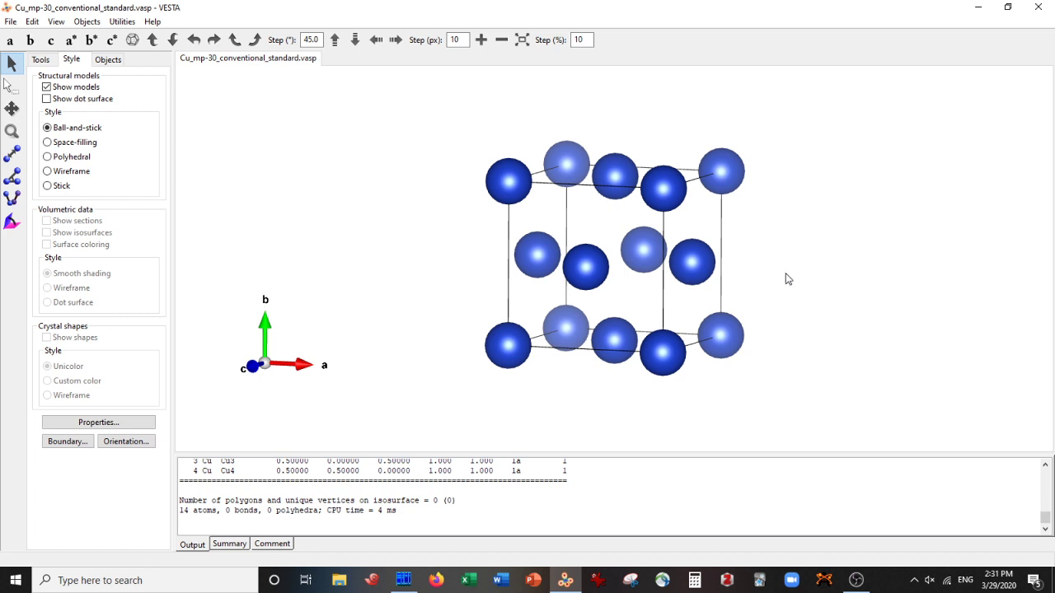
left_click(66, 442)
double_click(206, 65)
type("4")
key("Tab")
type("4")
key("Tab")
type("4")
left_click(196, 271)
left_click(93, 271)
left_click_drag(252, 275, 613, 285)
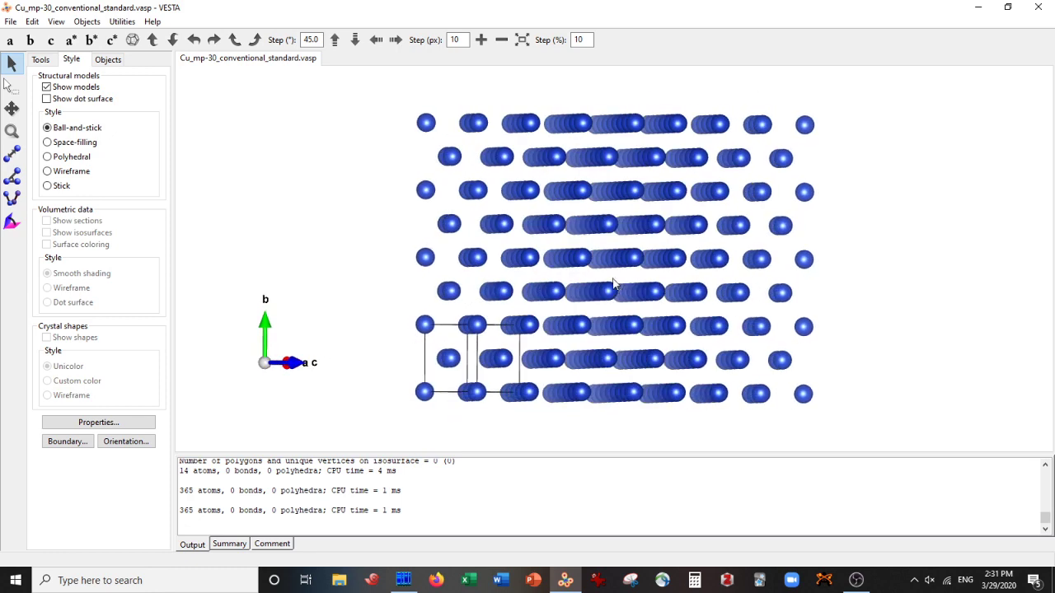
left_click_drag(572, 339, 661, 341)
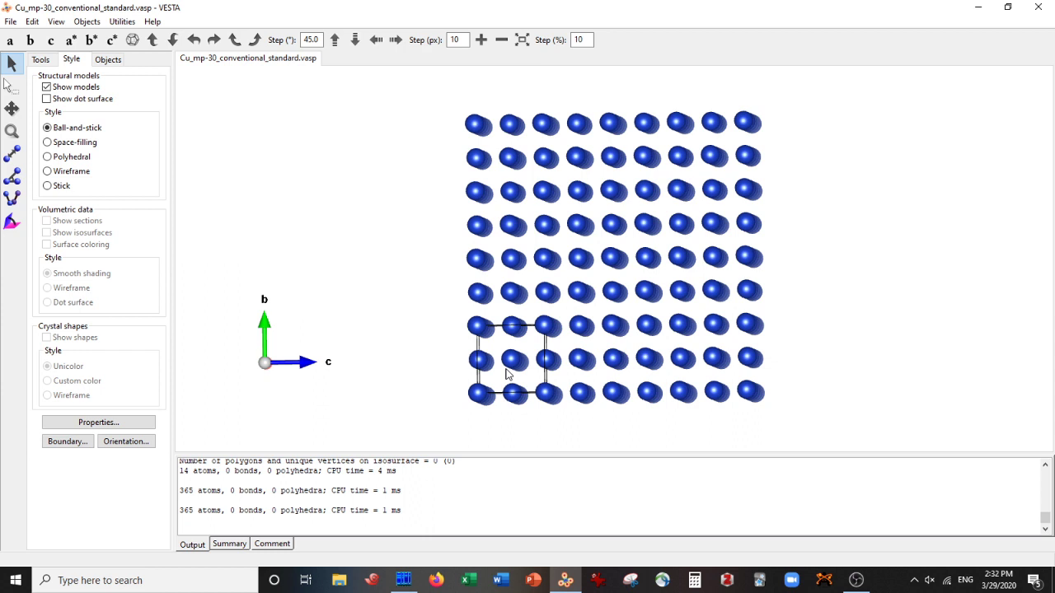
scroll(569, 360, "down", 1)
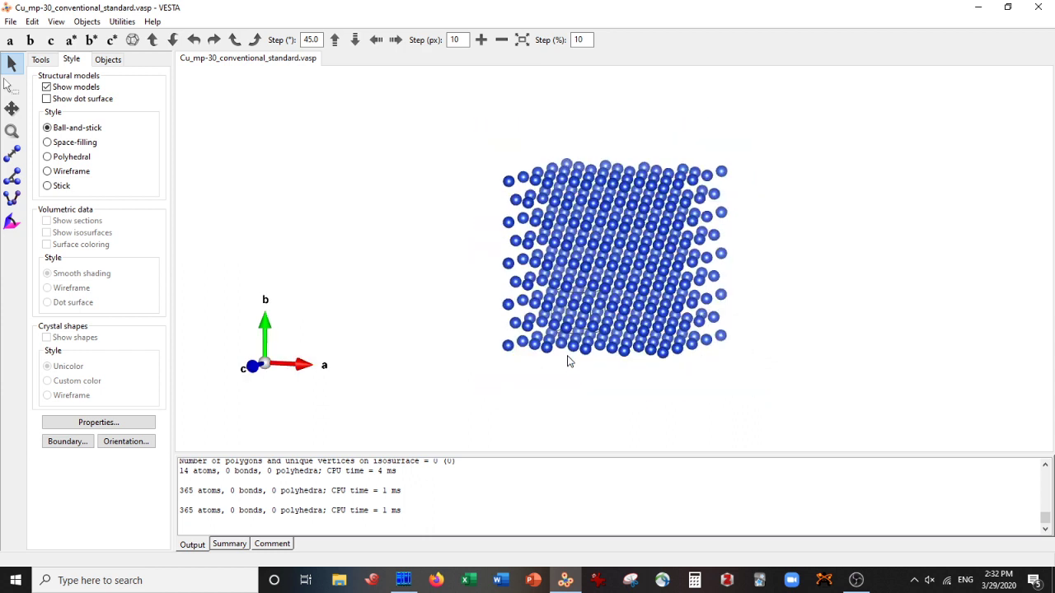
key("c")
scroll(565, 360, "down", 2)
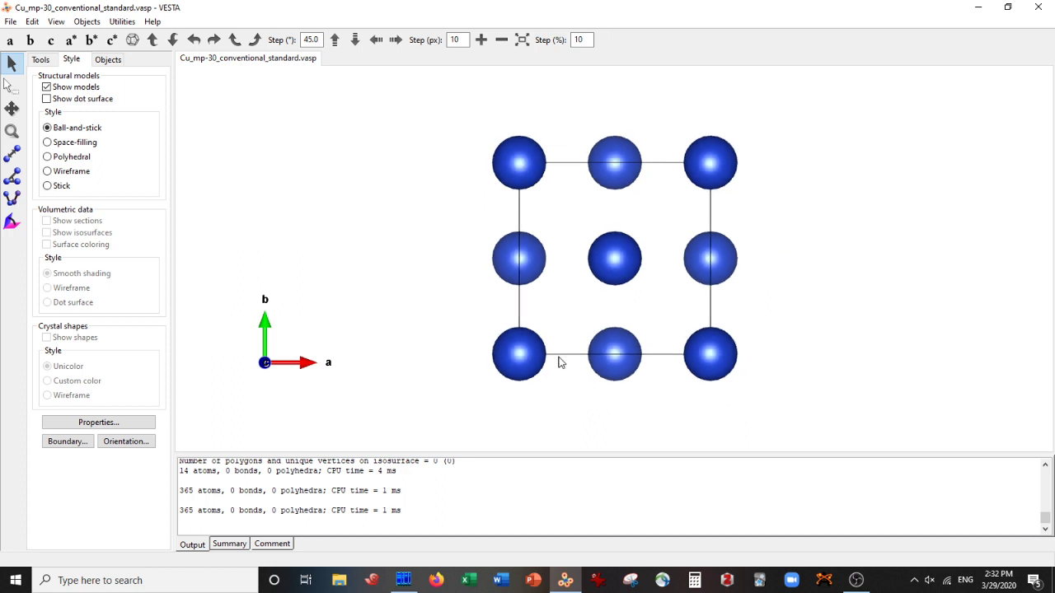
mouse_move(825, 271)
left_mouse_down()
mouse_move(831, 262)
mouse_move(789, 268)
mouse_move(809, 270)
left_mouse_up()
Enter a 4, 4, 4 diagonal in the unit cell transformation matrix
left_click(33, 23)
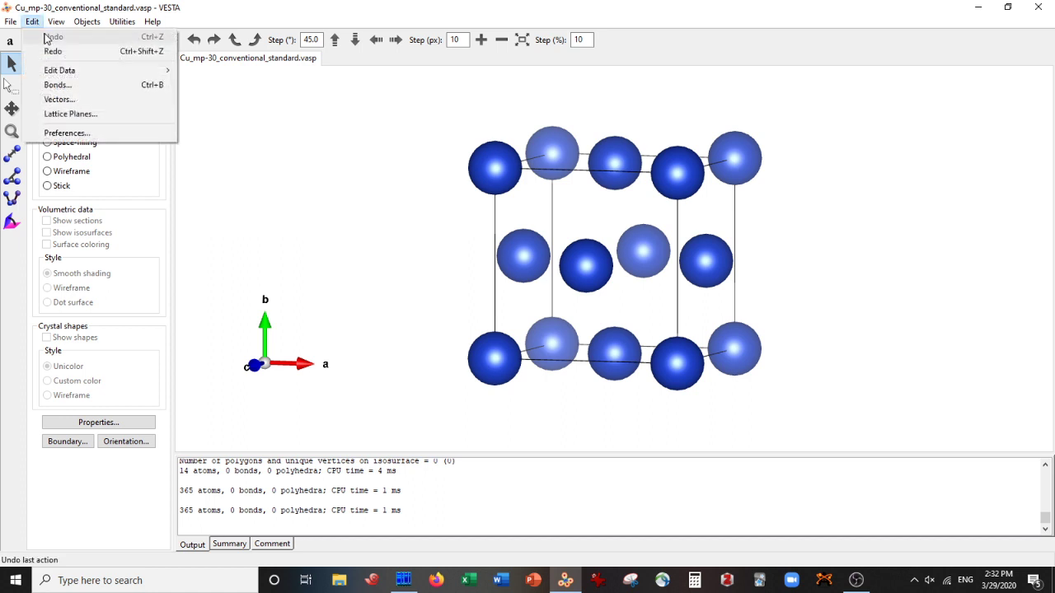
mouse_move(59, 73)
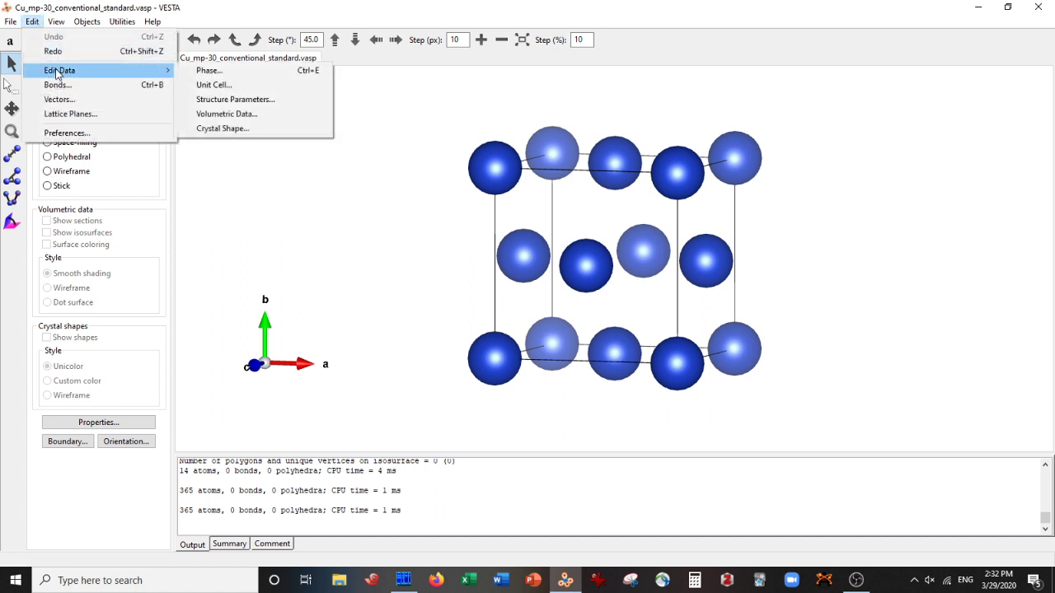
left_click(207, 85)
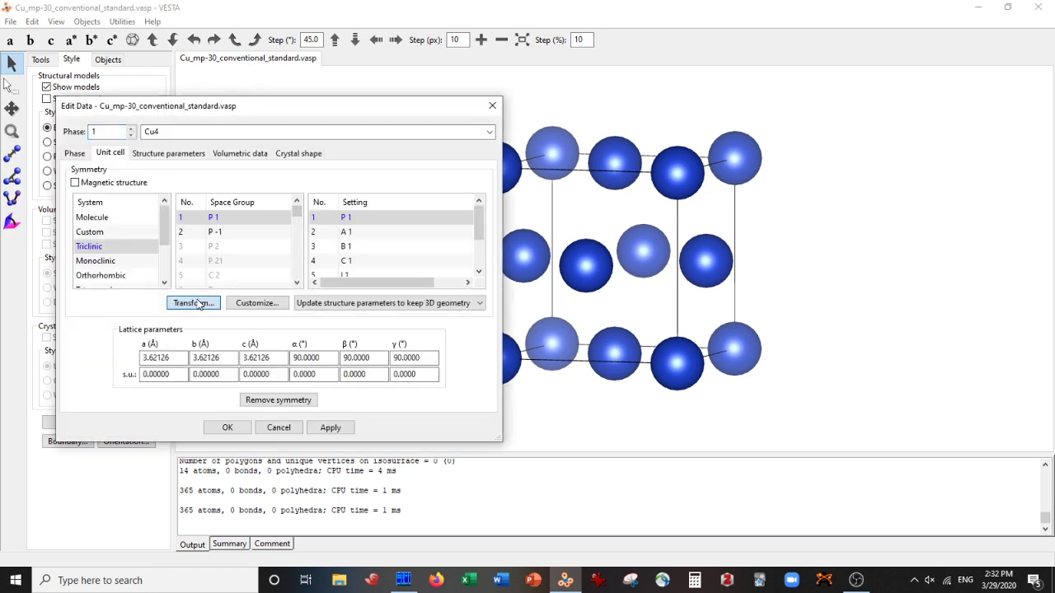
left_click(199, 304)
type("4")
key("Tab")
key("Tab")
key("Tab")
key("Tab")
type("4")
key("Tab")
key("Tab")
key("Tab")
key("Tab")
type("4")
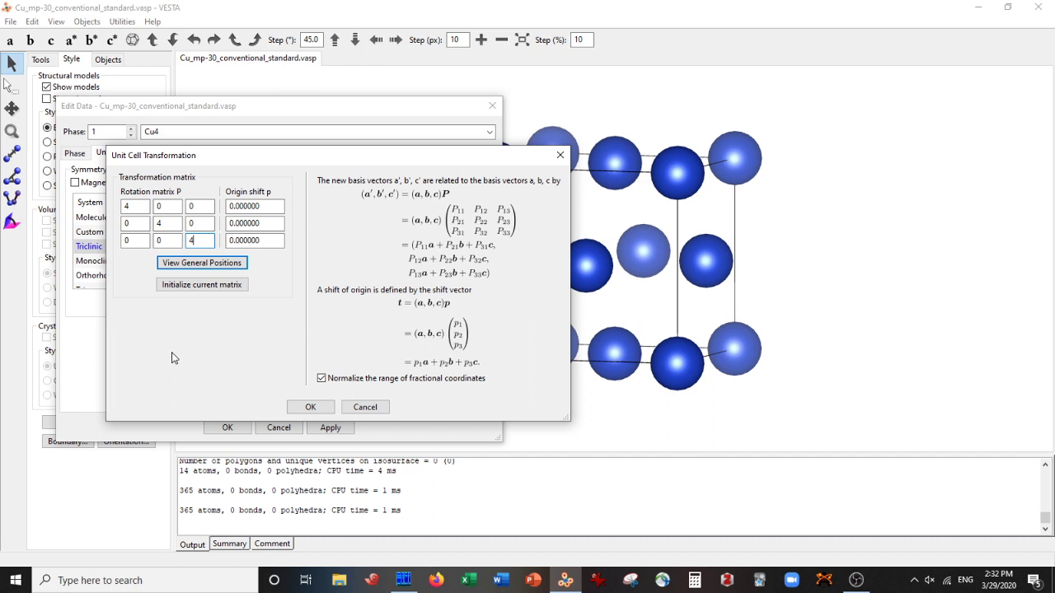
Apply the transformation, accepting the volume and lattice-point changes, to build the 14.48505 Å supercell
left_click(311, 407)
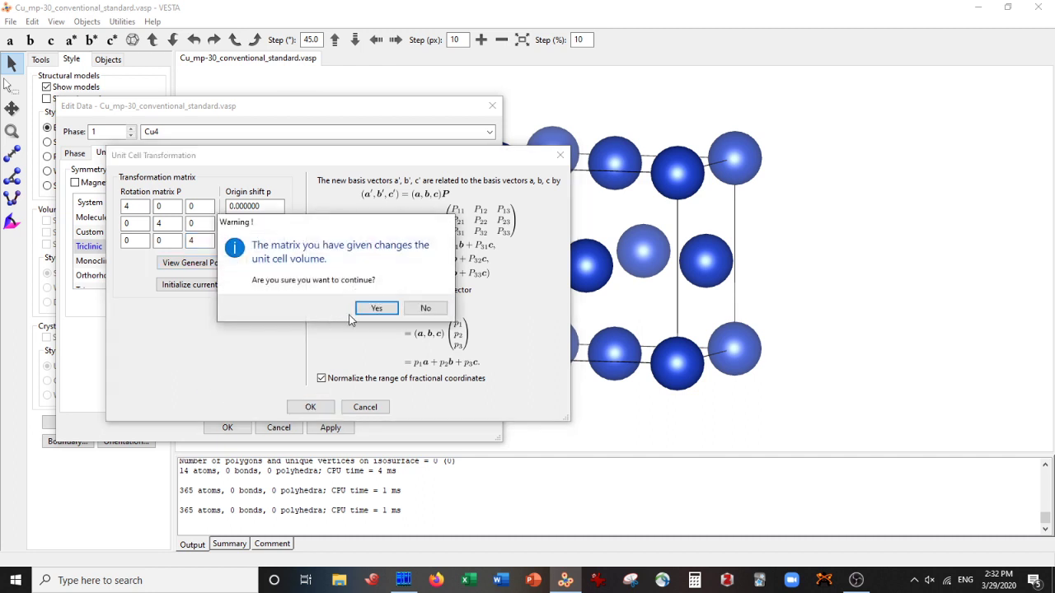
left_click(367, 309)
left_click(344, 332)
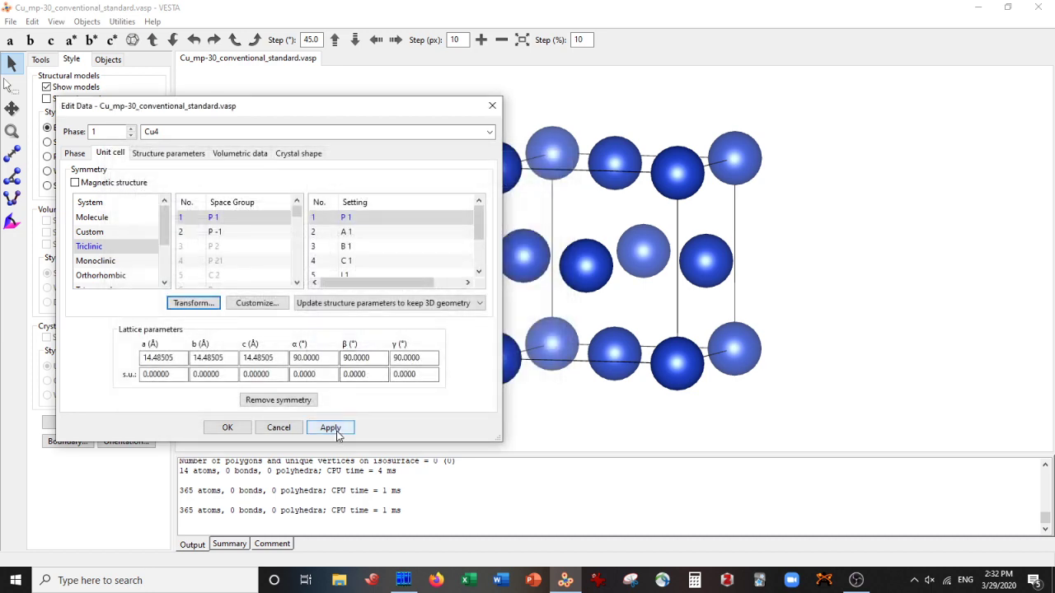
left_click(330, 427)
Rotate the supercell down c and select the lower-left corner atom Cu1 to show its coordinates
left_click(233, 430)
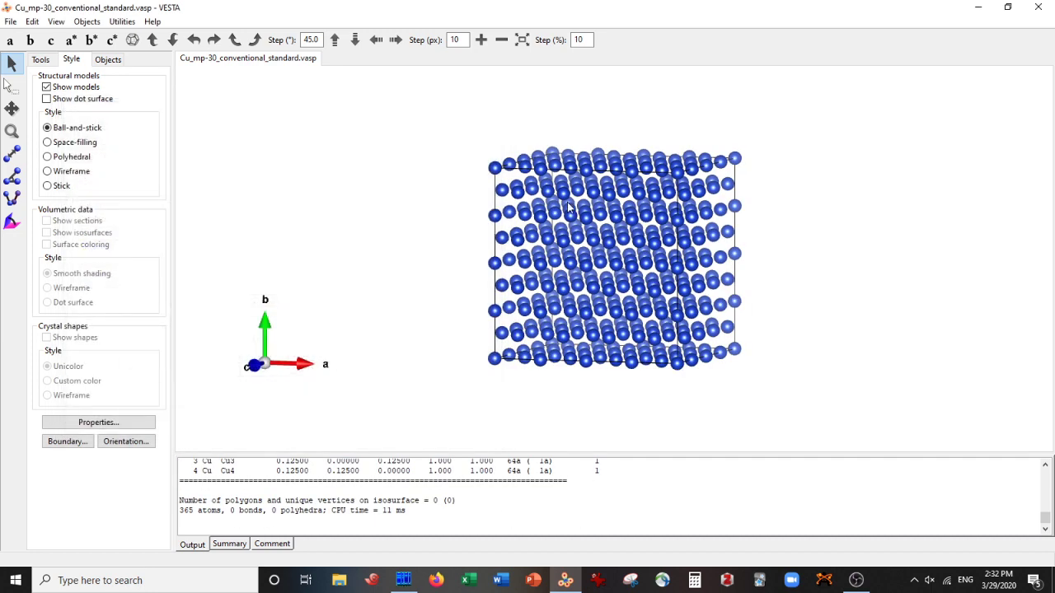
left_click_drag(569, 208, 620, 294)
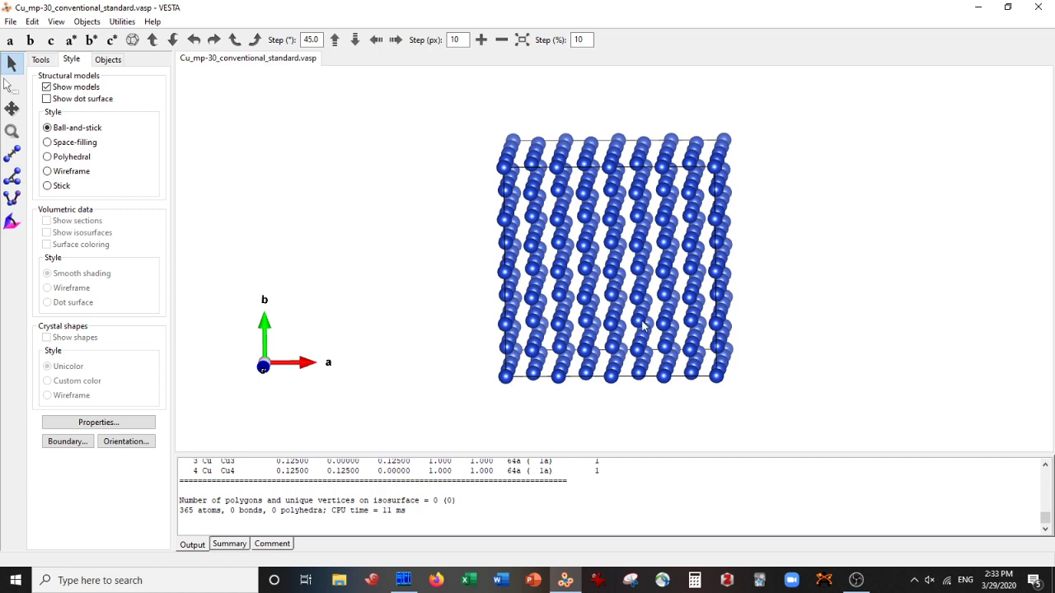
left_click_drag(620, 294, 633, 323)
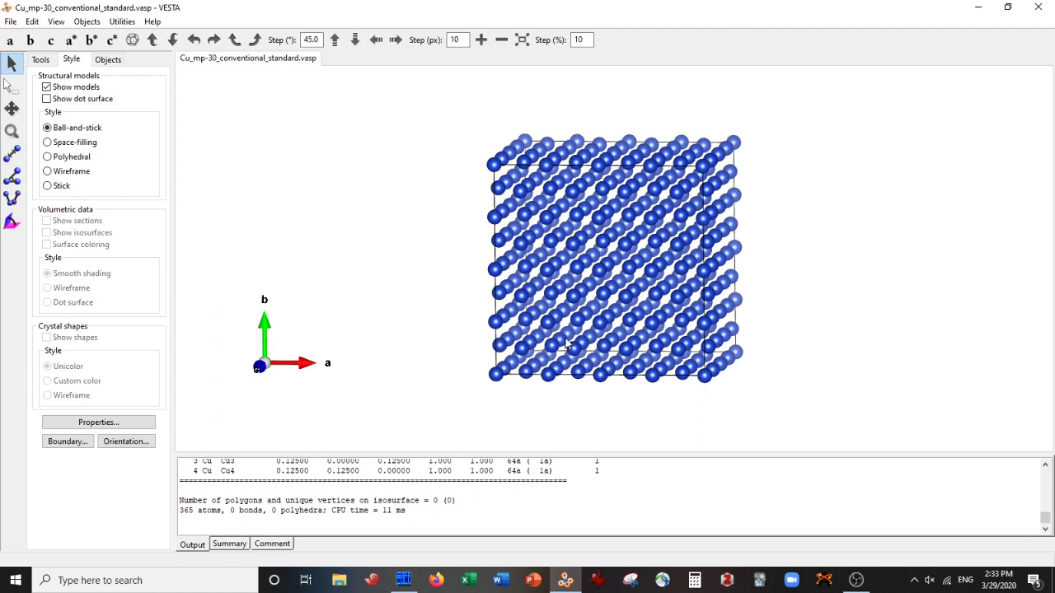
left_click(496, 375)
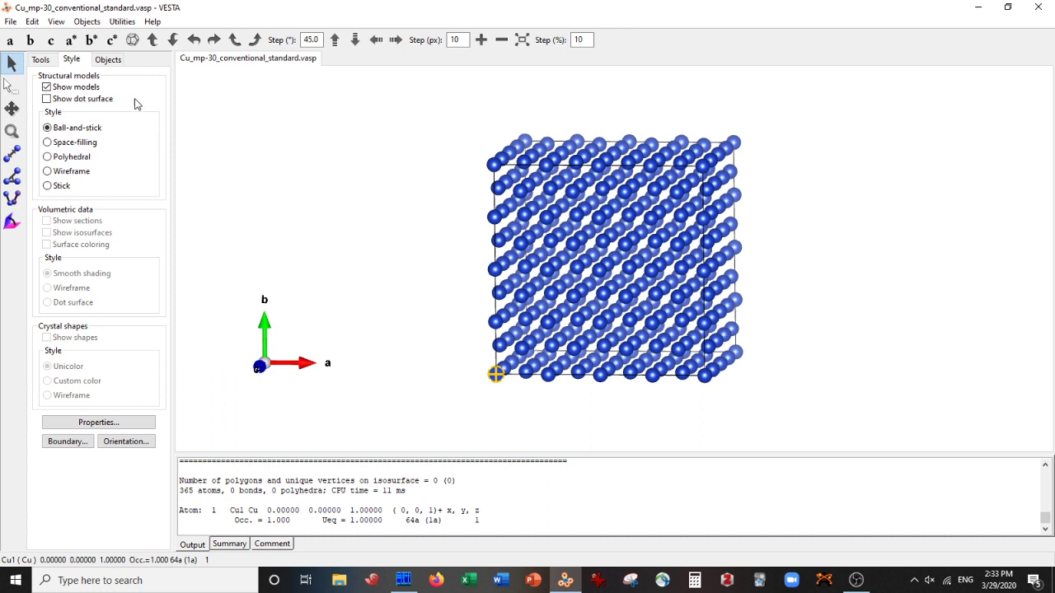
left_click(32, 21)
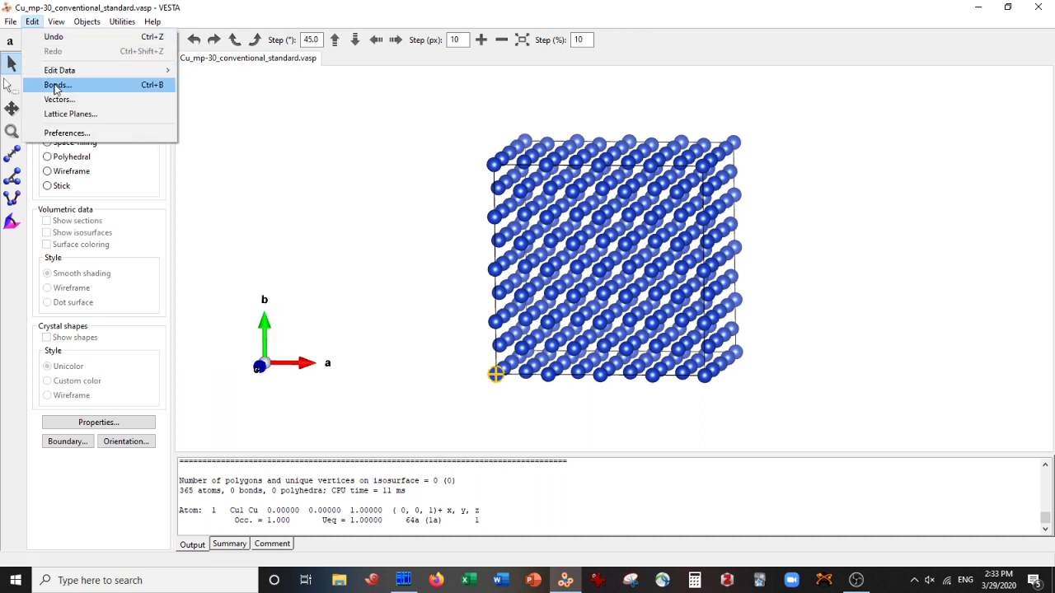
mouse_move(56, 70)
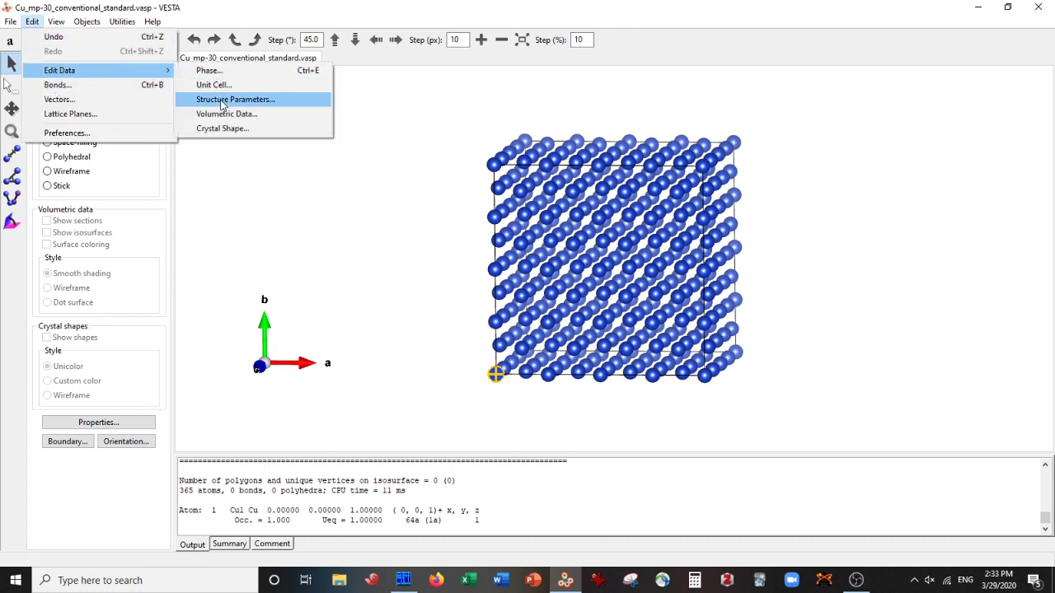
left_click(235, 99)
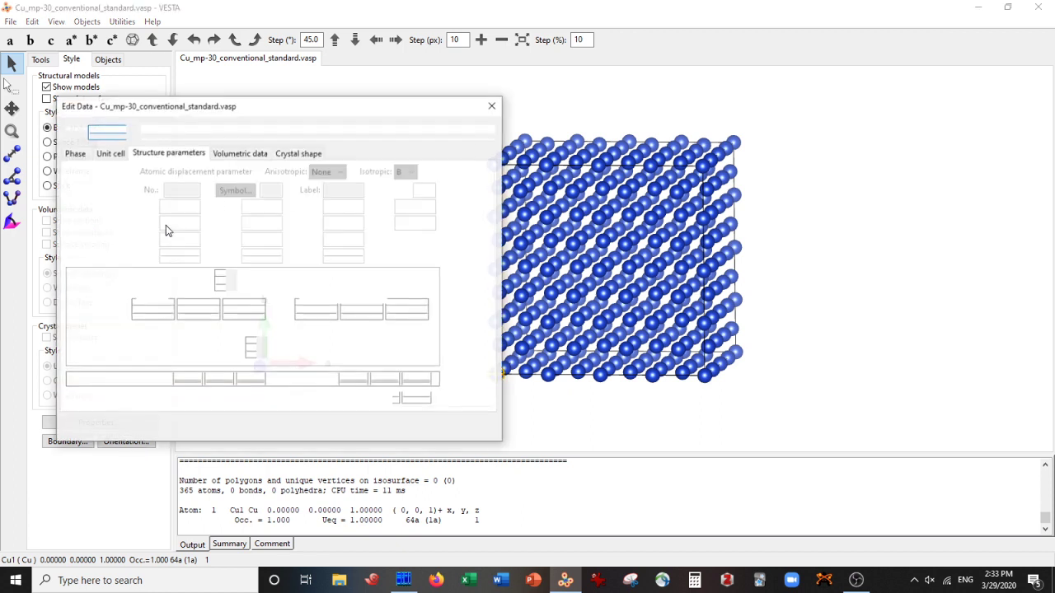
left_click(94, 293)
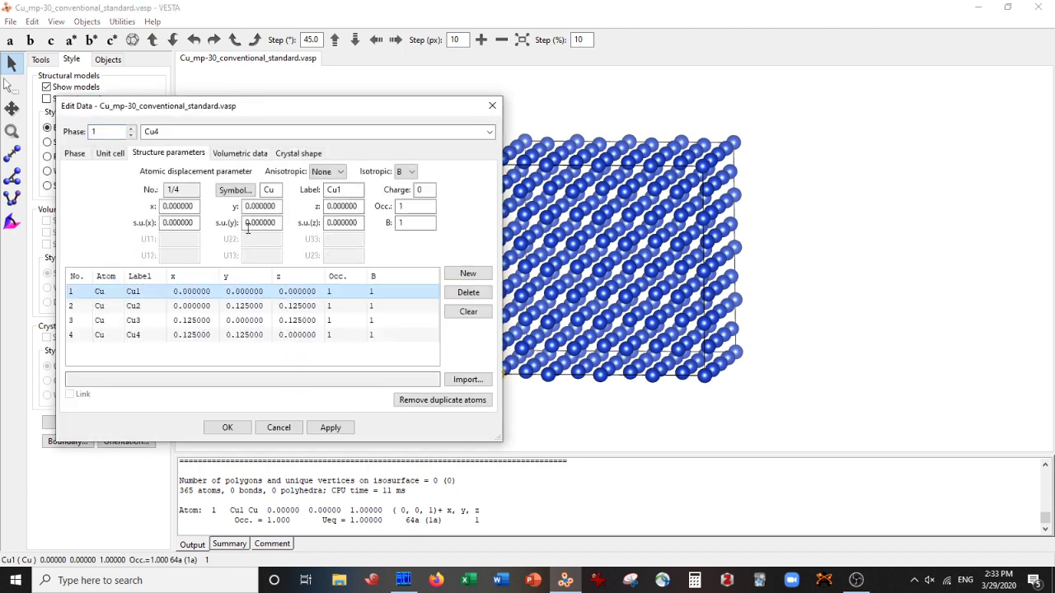
double_click(275, 190)
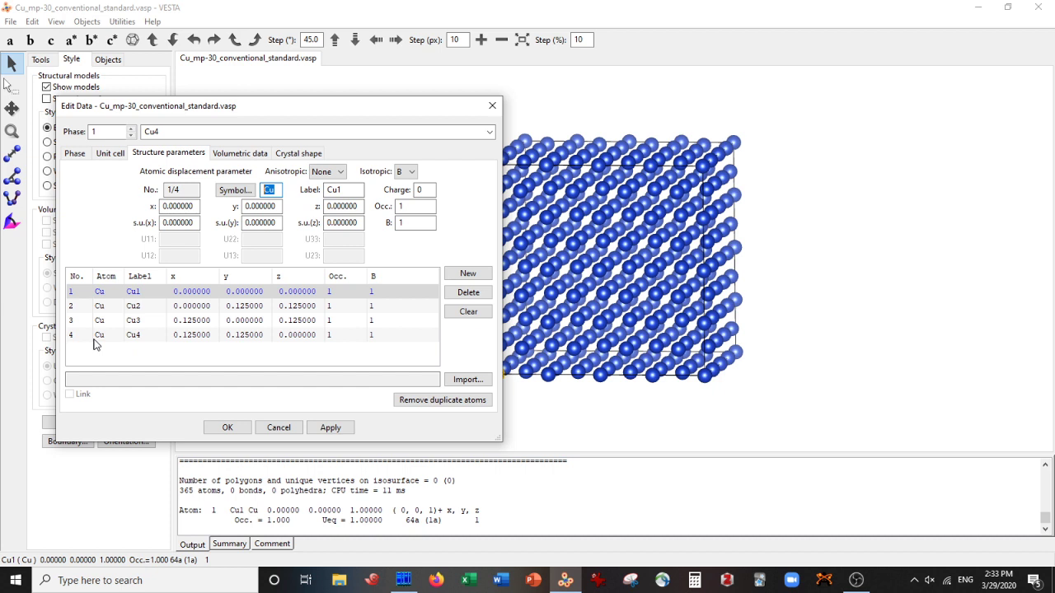
left_click(492, 105)
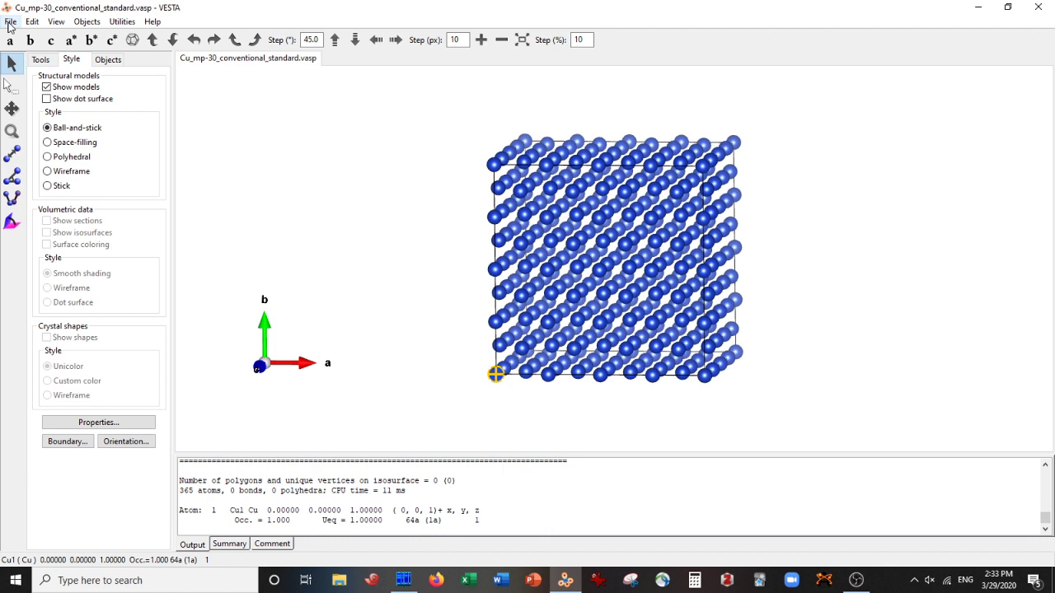
Export the supercell as VASP file Cu_mp-30_conventional_standard_4x4x4.vasp in Cartesian coordinates
left_click(10, 22)
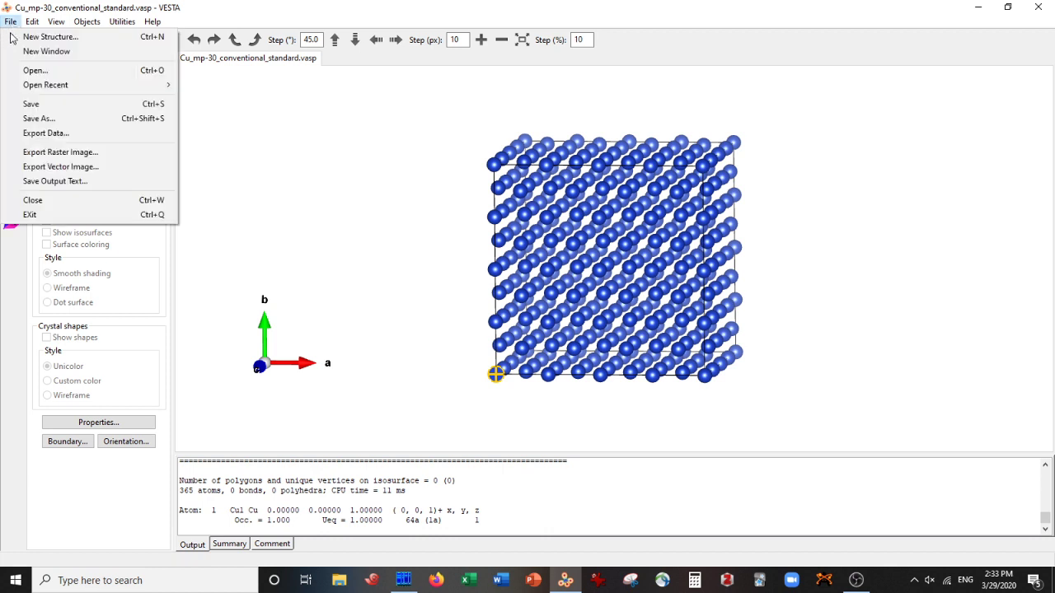
left_click(49, 132)
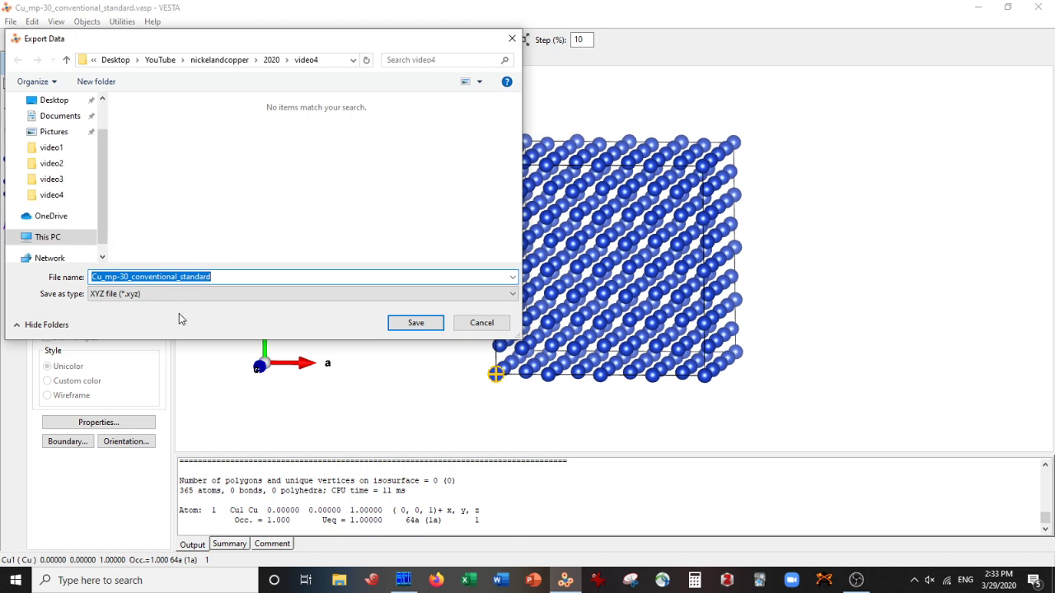
left_click(169, 295)
left_click(146, 425)
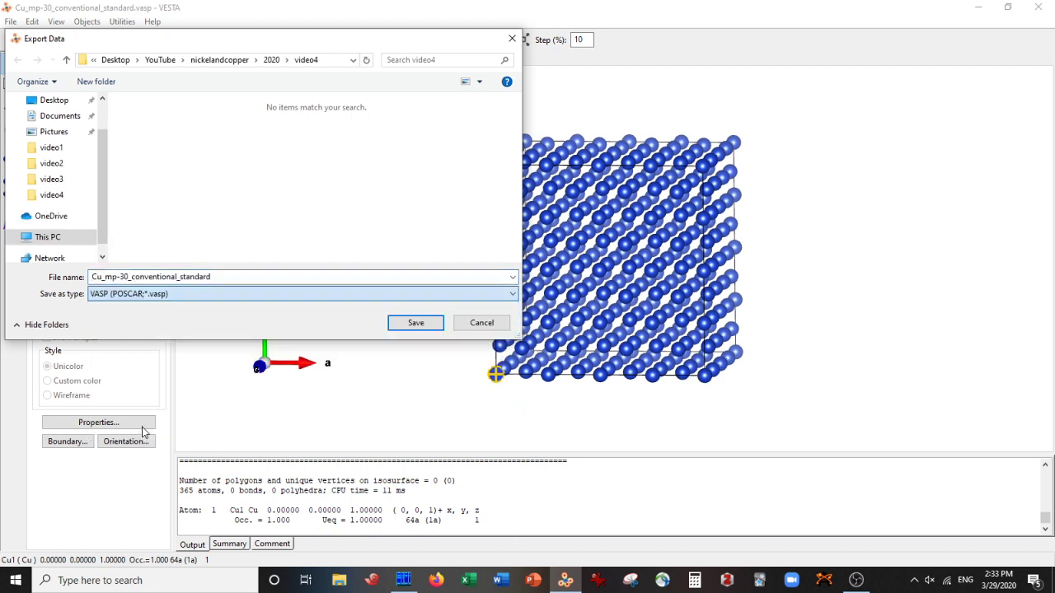
left_click(236, 277)
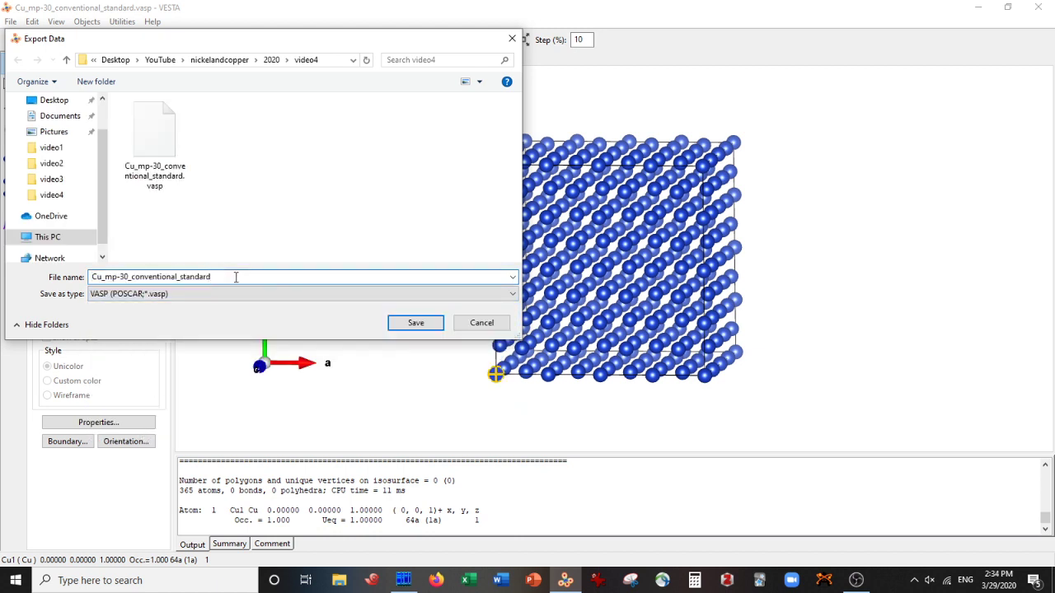
type("_4x4x4.vasp")
left_click(414, 323)
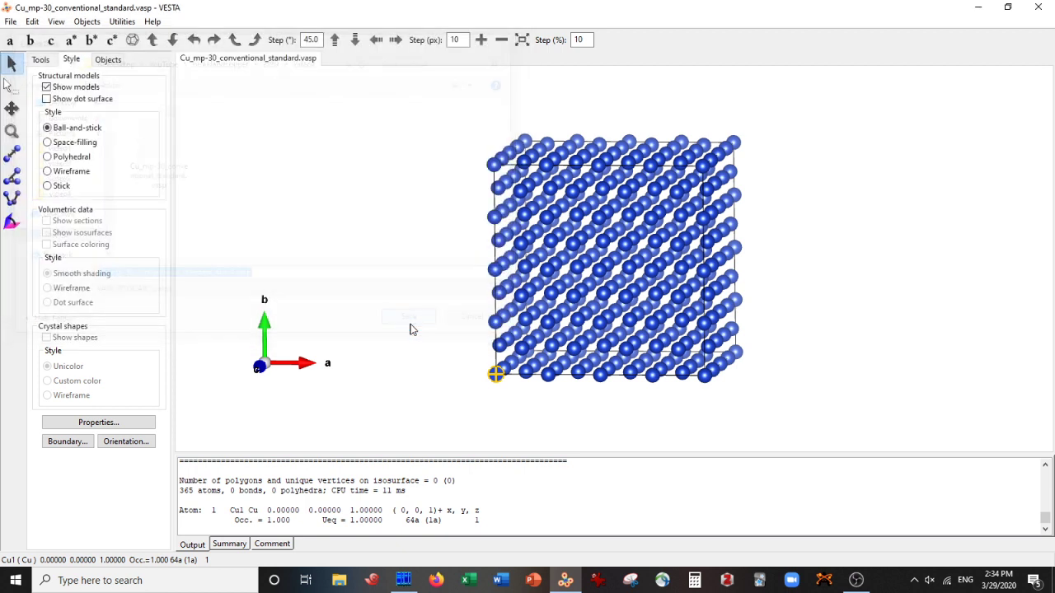
left_click(77, 119)
left_click(120, 171)
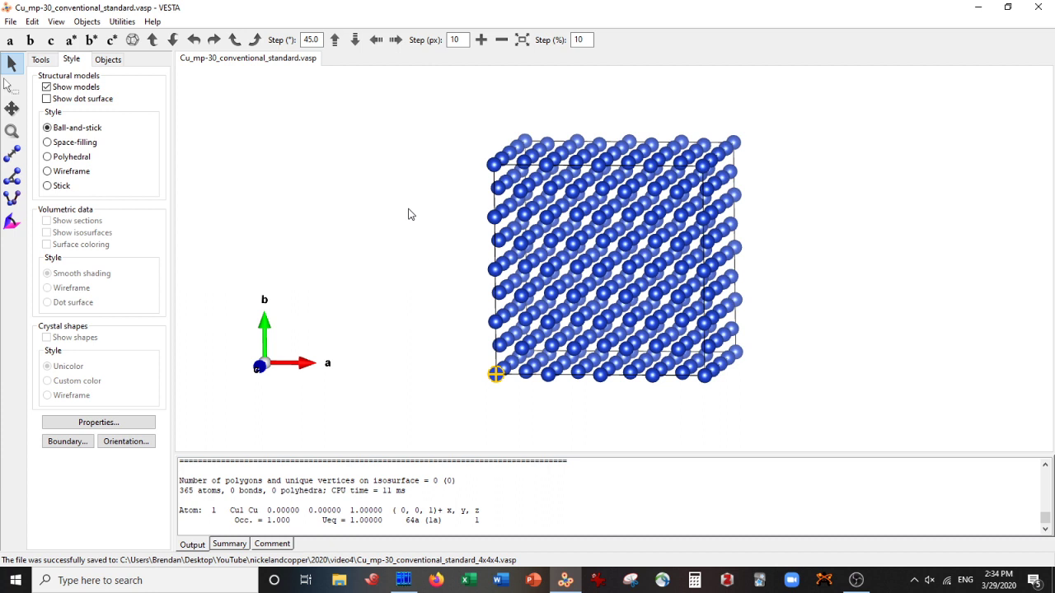
Close the original cell without saving and open Cu_mp-30_conventional_standard_4x4x4.vasp
key("ctrl+w")
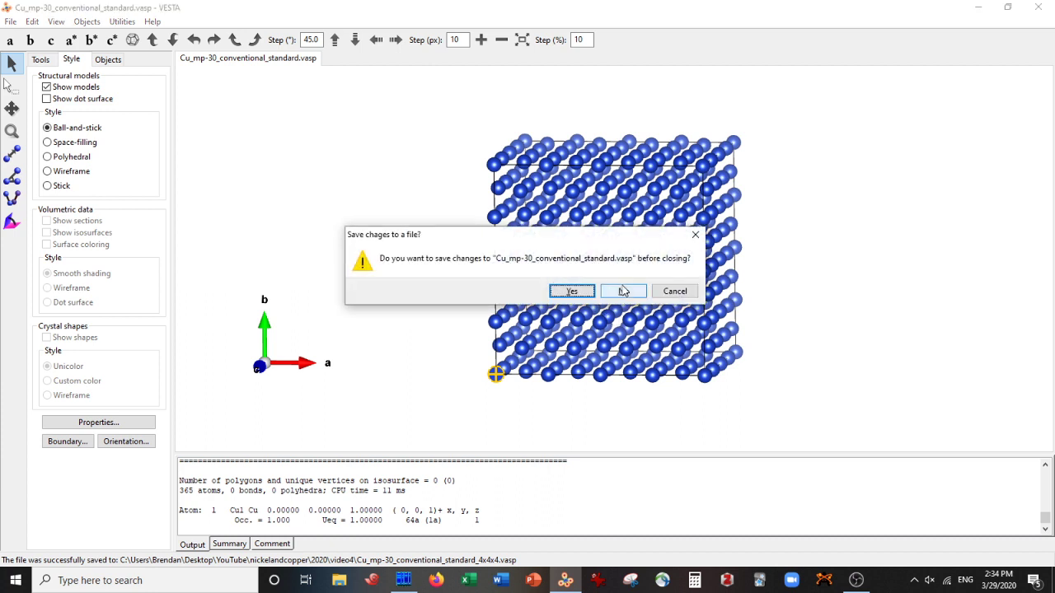
left_click(624, 291)
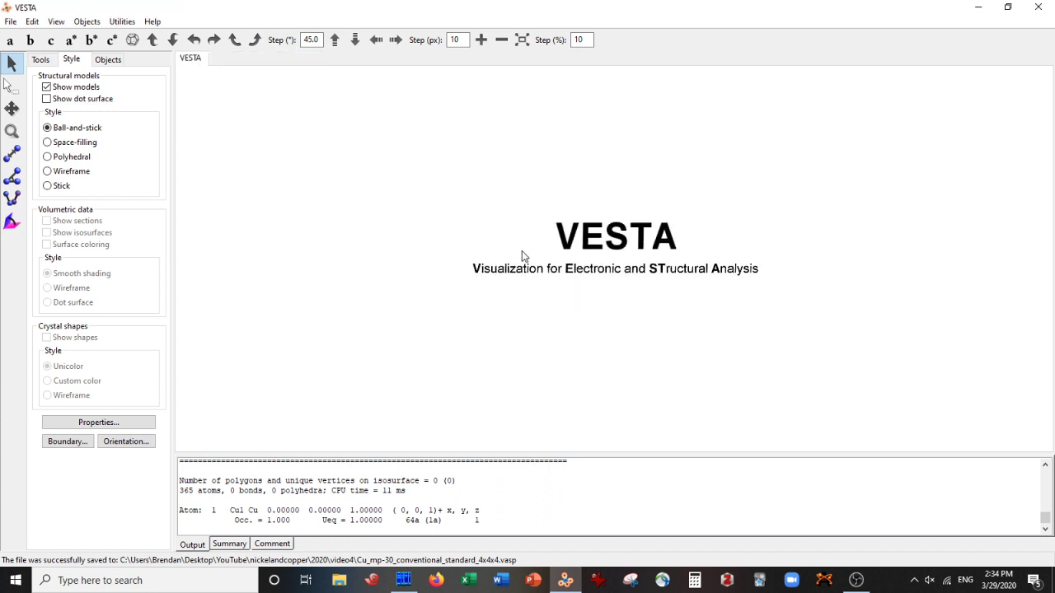
key("ctrl+o")
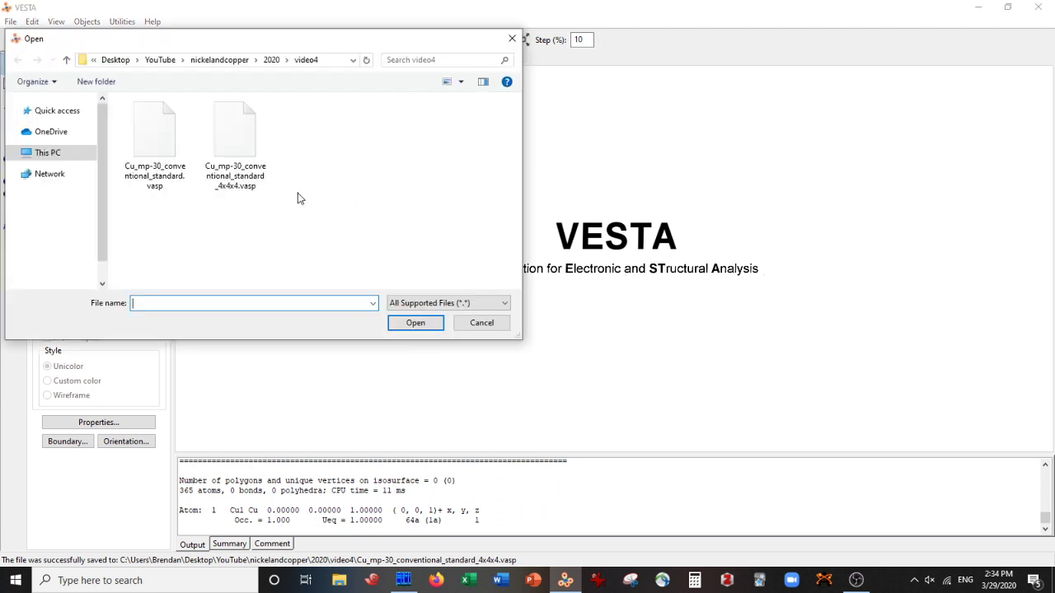
left_click(262, 177)
double_click(263, 178)
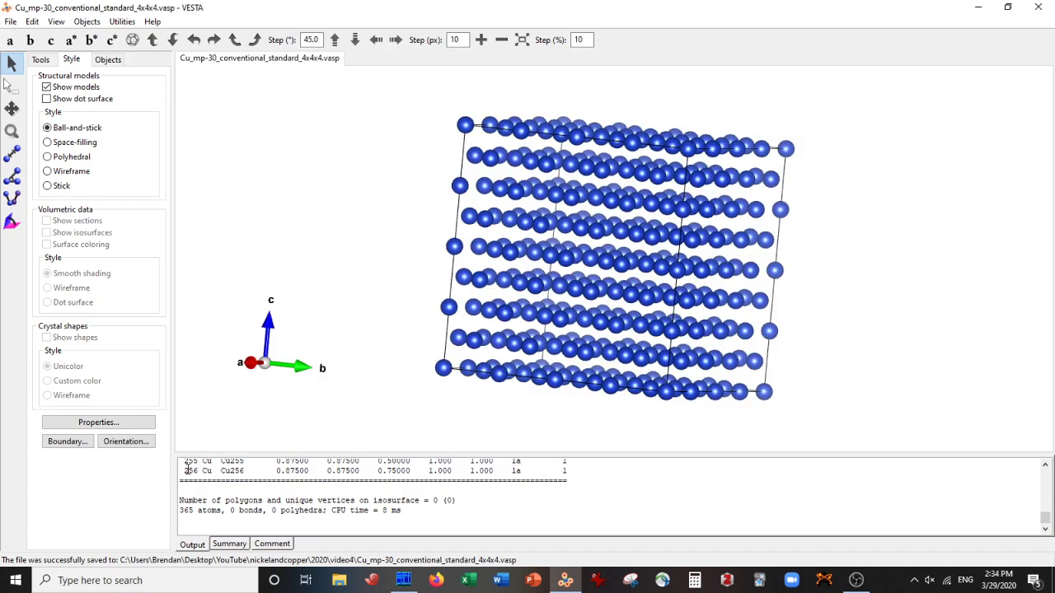
Rotate the supercell and select its central atom Cu43 at 0.5, 0.5, 0.5
left_click_drag(185, 471, 328, 472)
left_click_drag(601, 284, 628, 286)
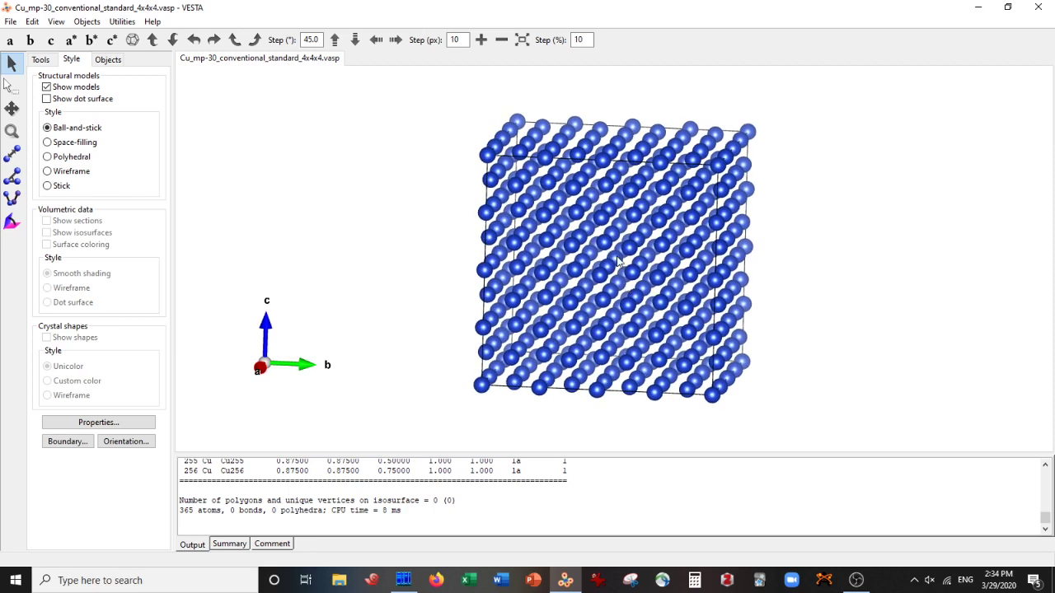
left_click(616, 257)
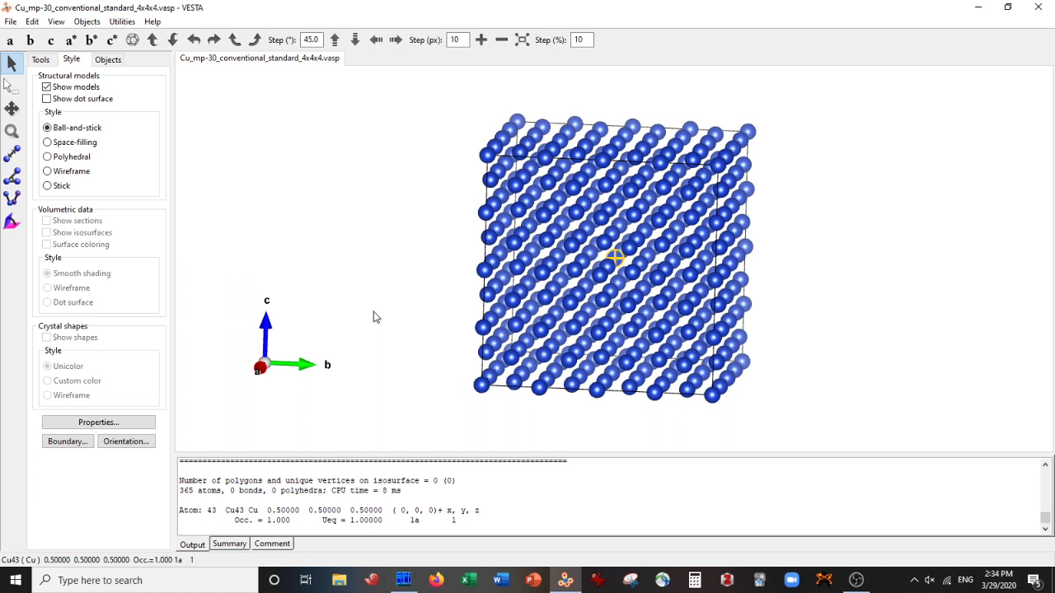
left_click(34, 23)
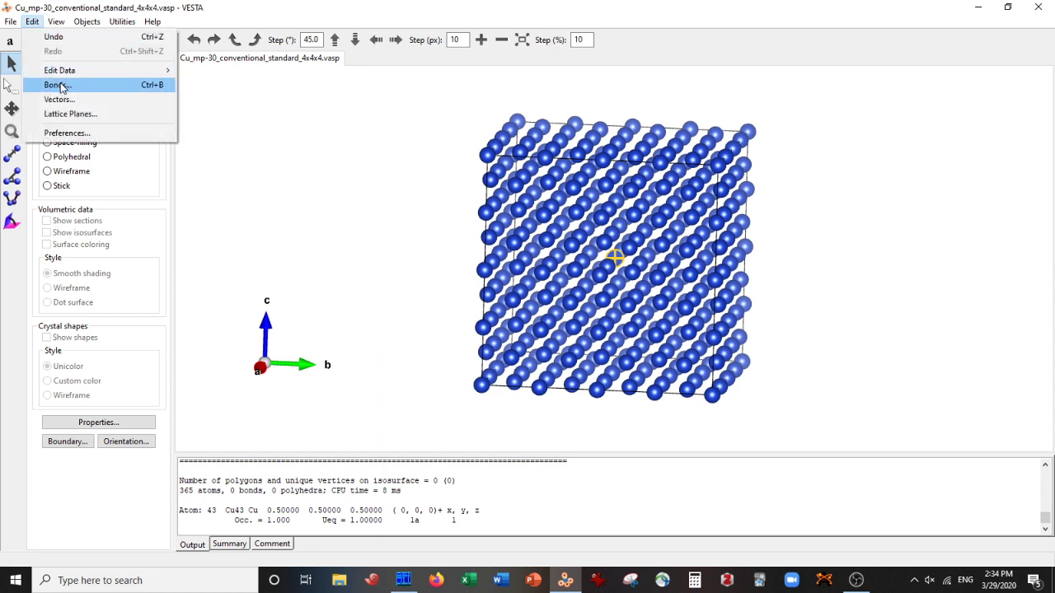
mouse_move(63, 73)
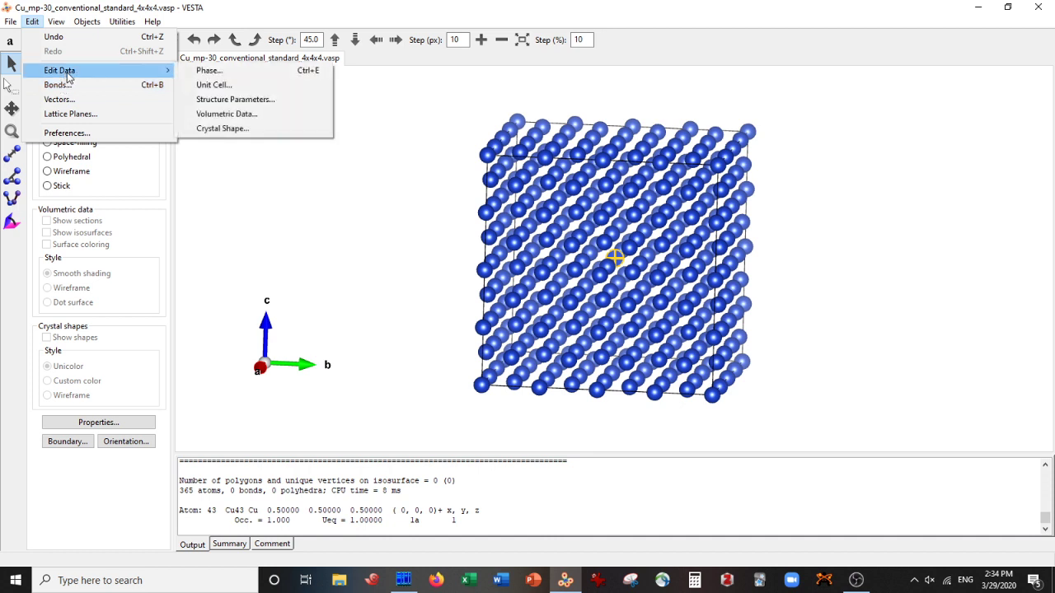
Change atom 43's element symbol and label to N, making it the nitrogen marker N1
left_click(209, 100)
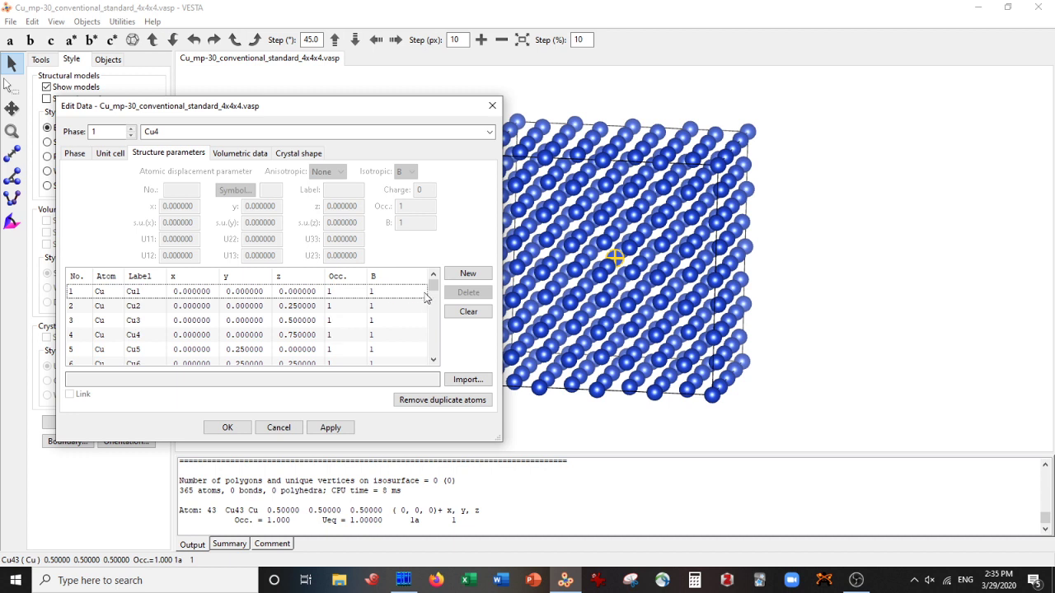
scroll(213, 347, "down", 12)
scroll(212, 346, "down", 1)
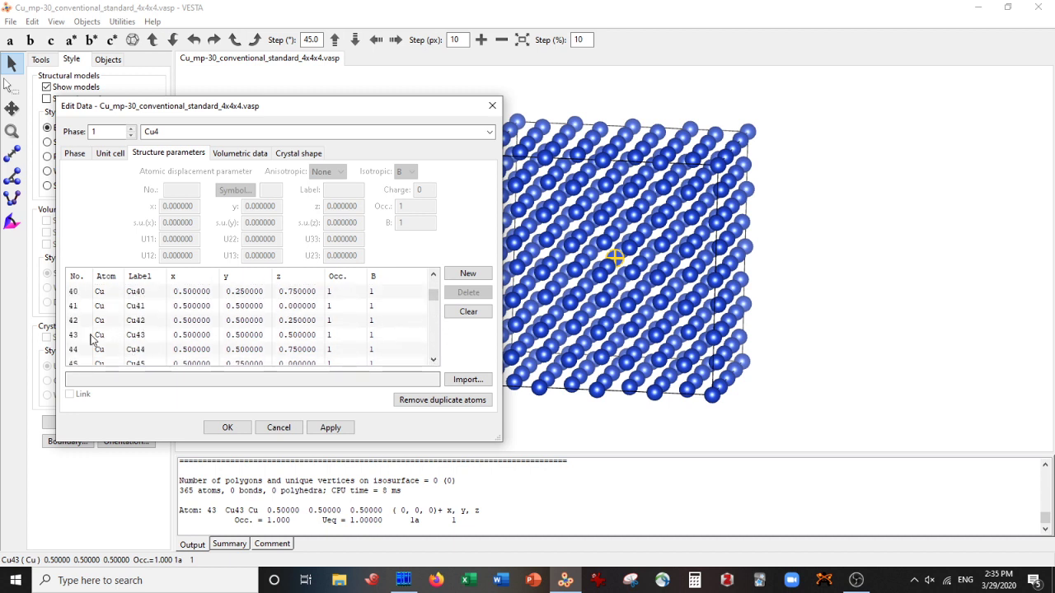
left_click(84, 336)
double_click(268, 189)
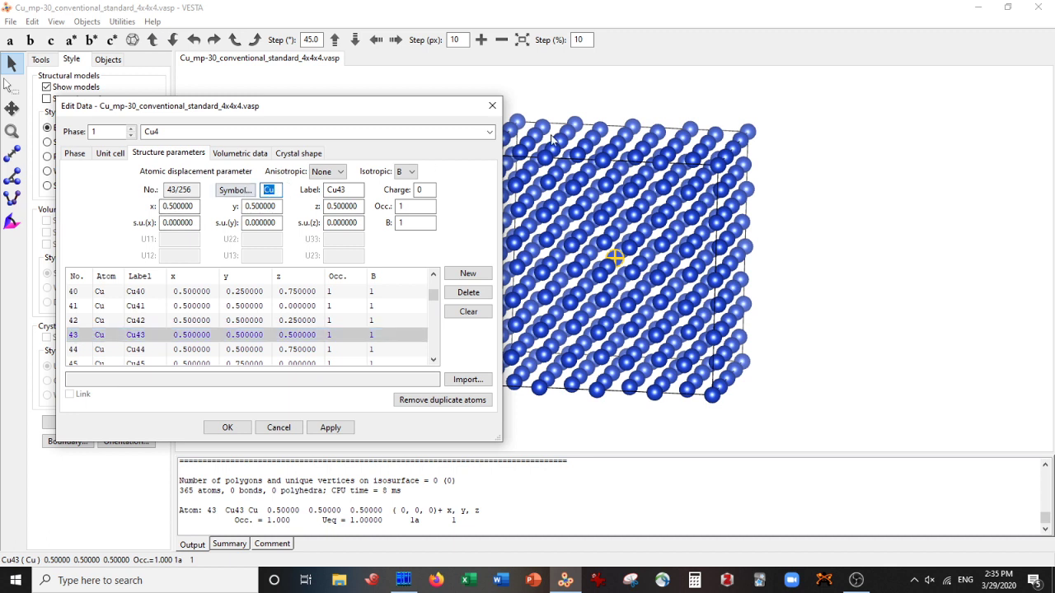
type("N")
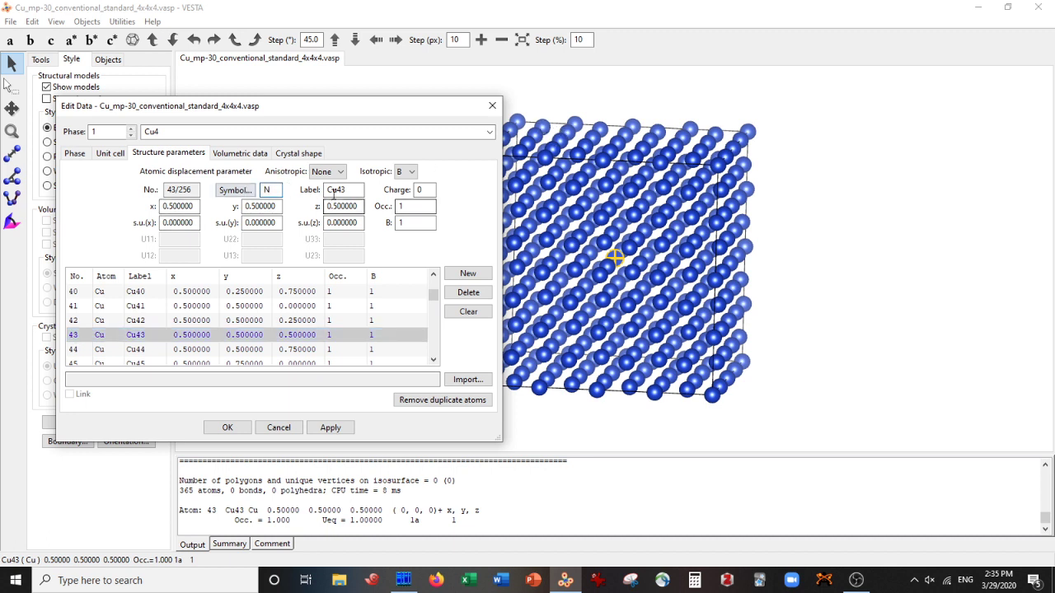
key("Tab")
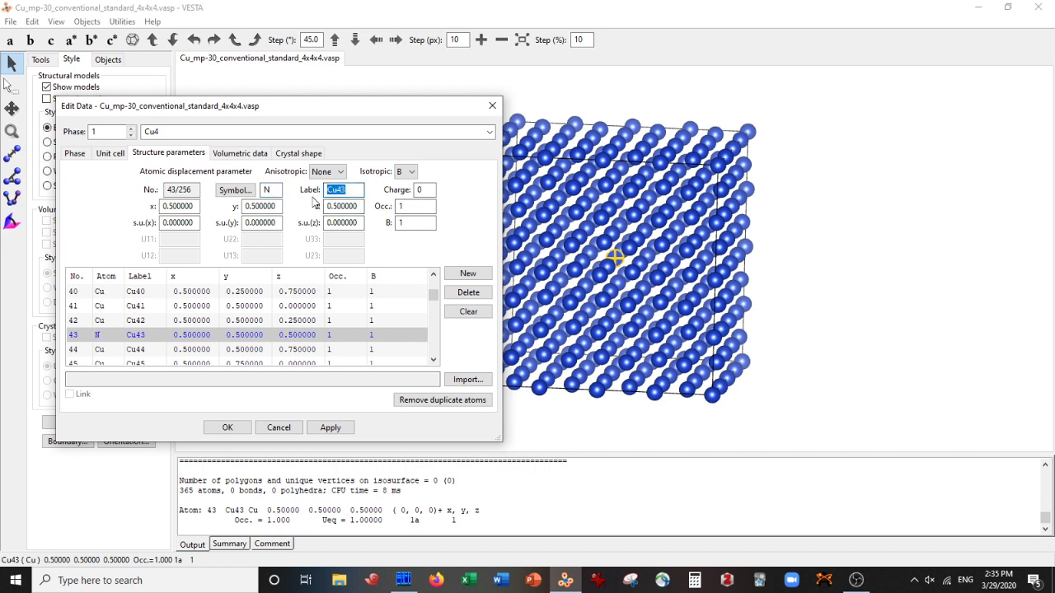
type("N1")
left_click(329, 430)
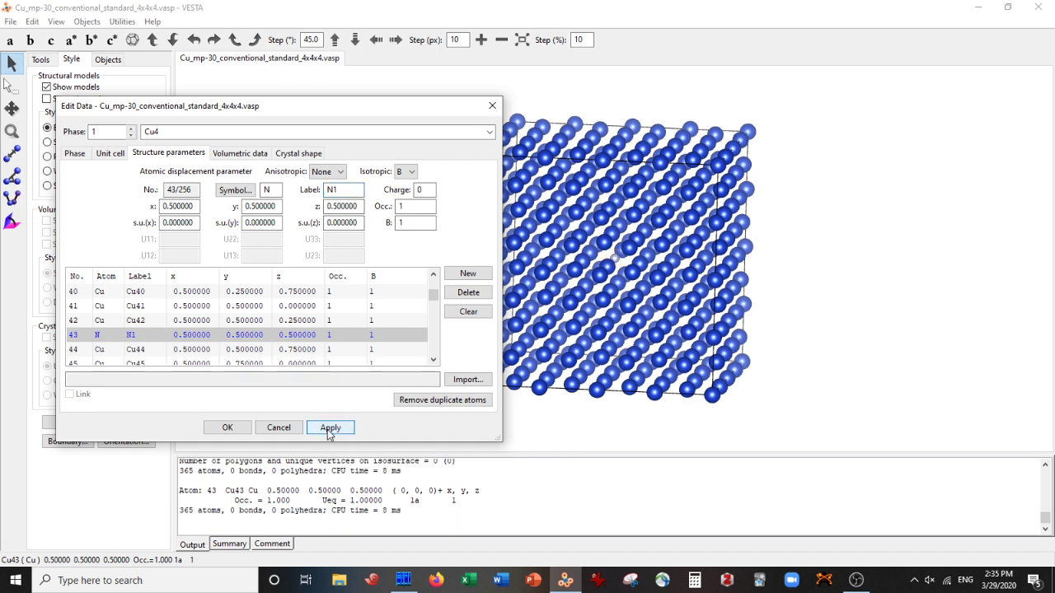
left_click(235, 435)
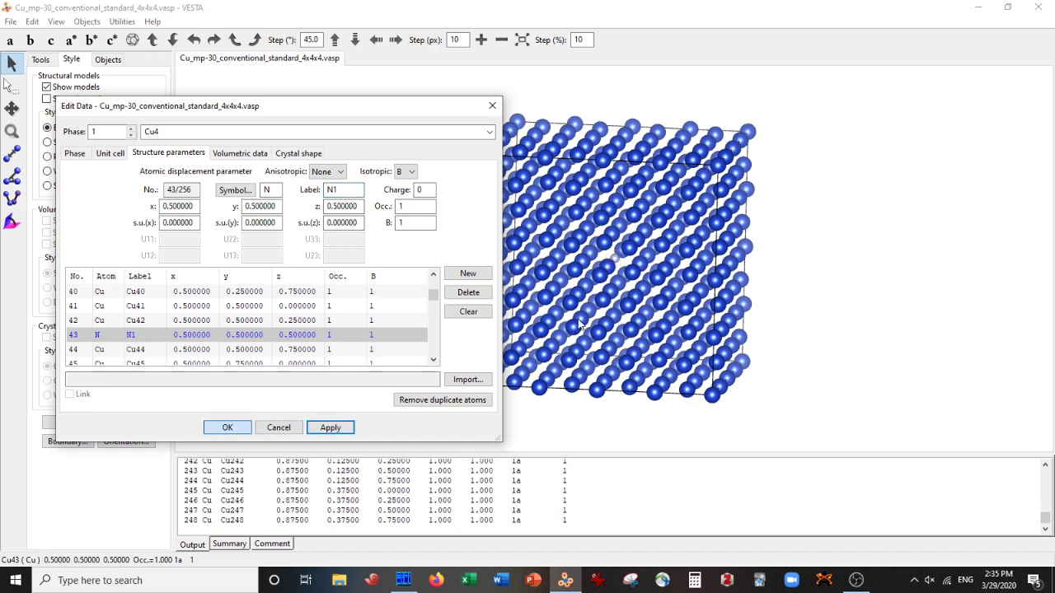
scroll(606, 294, "up", 1)
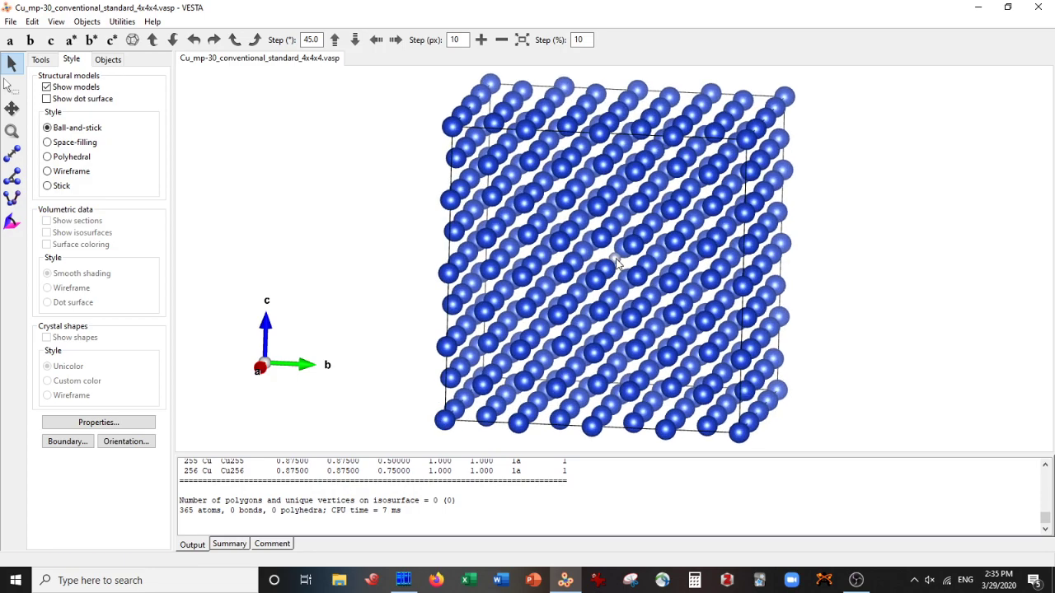
left_click_drag(614, 357, 619, 341)
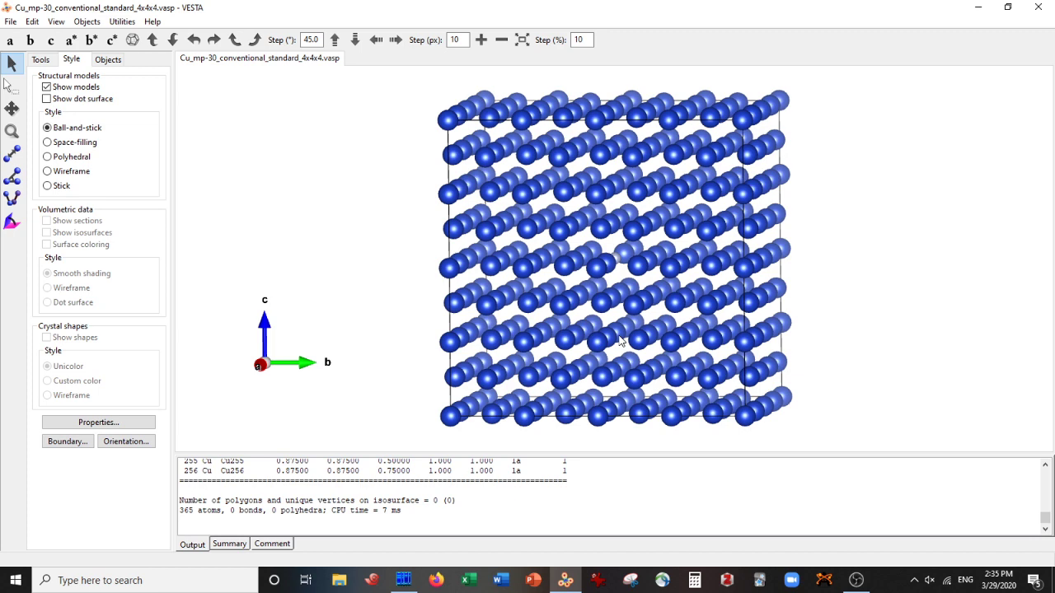
scroll(620, 341, "down", 1)
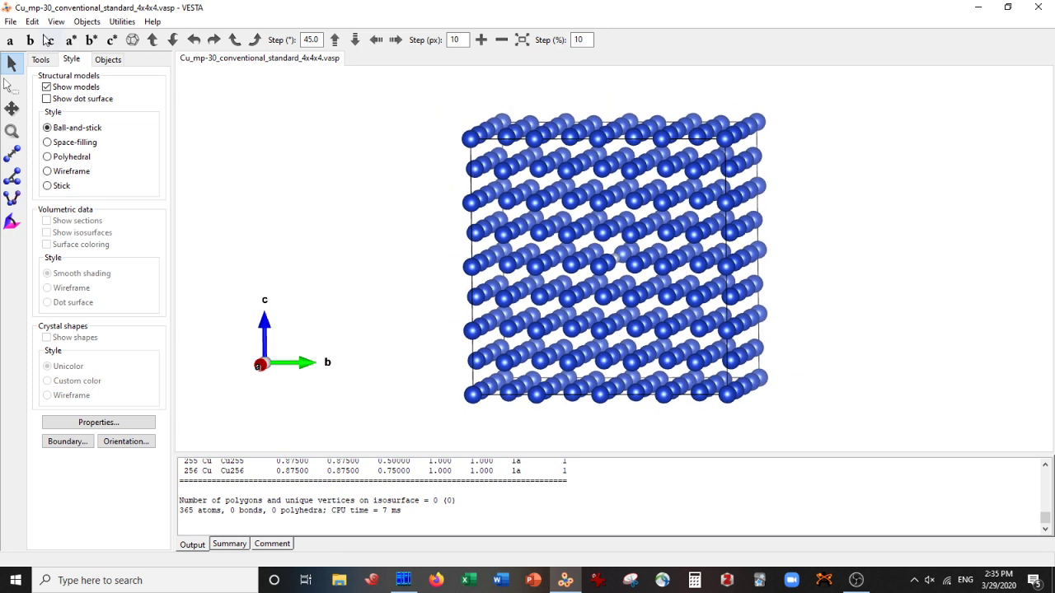
Add a new bond rule searching all atoms bonded to central species N
left_click(33, 21)
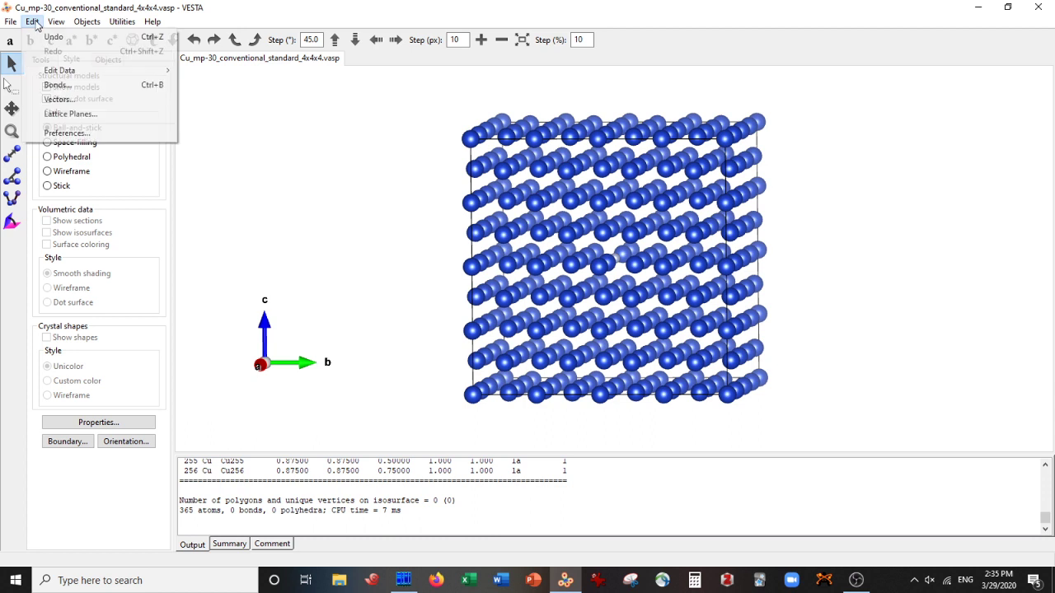
left_click(56, 86)
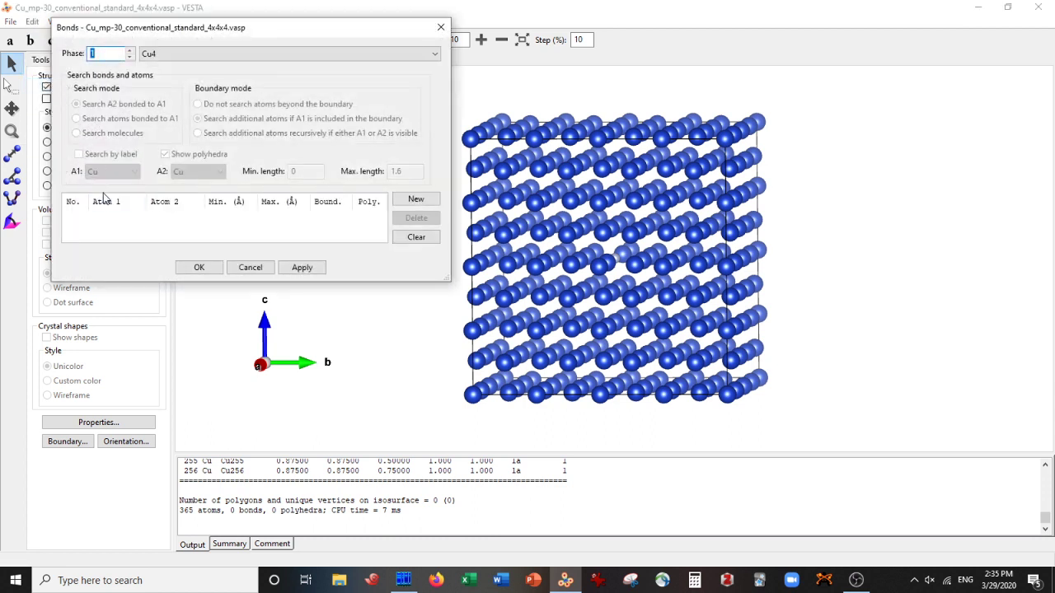
left_click(416, 199)
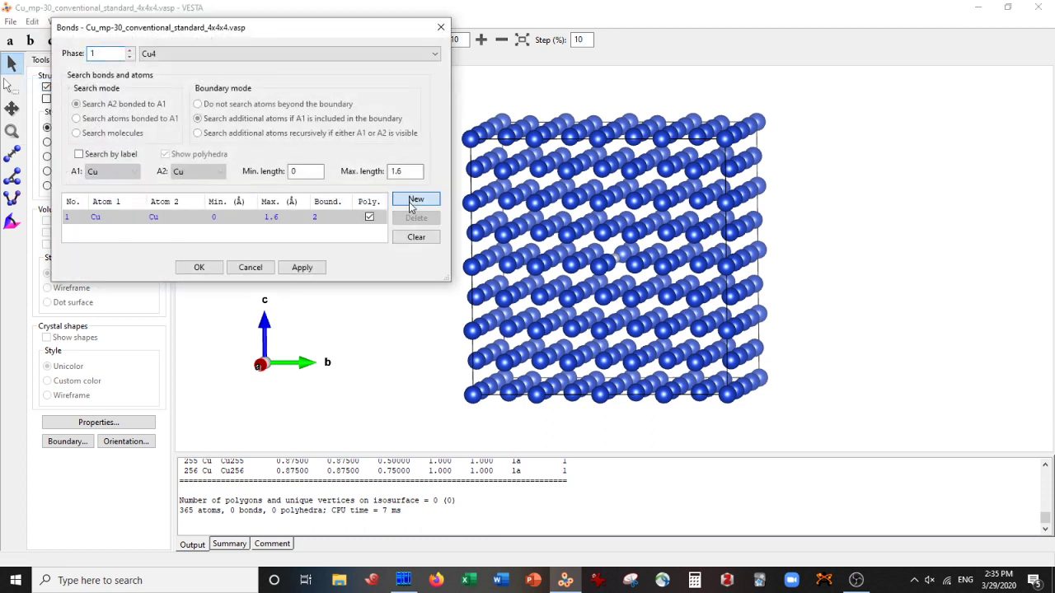
left_click_drag(450, 281, 475, 347)
left_click_drag(458, 18, 357, 41)
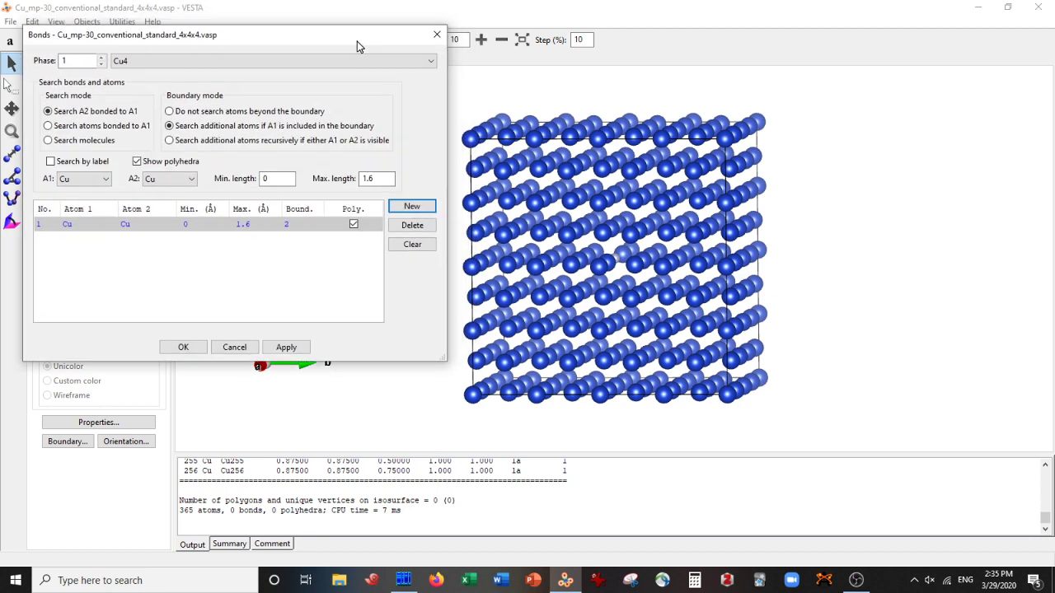
left_click(66, 128)
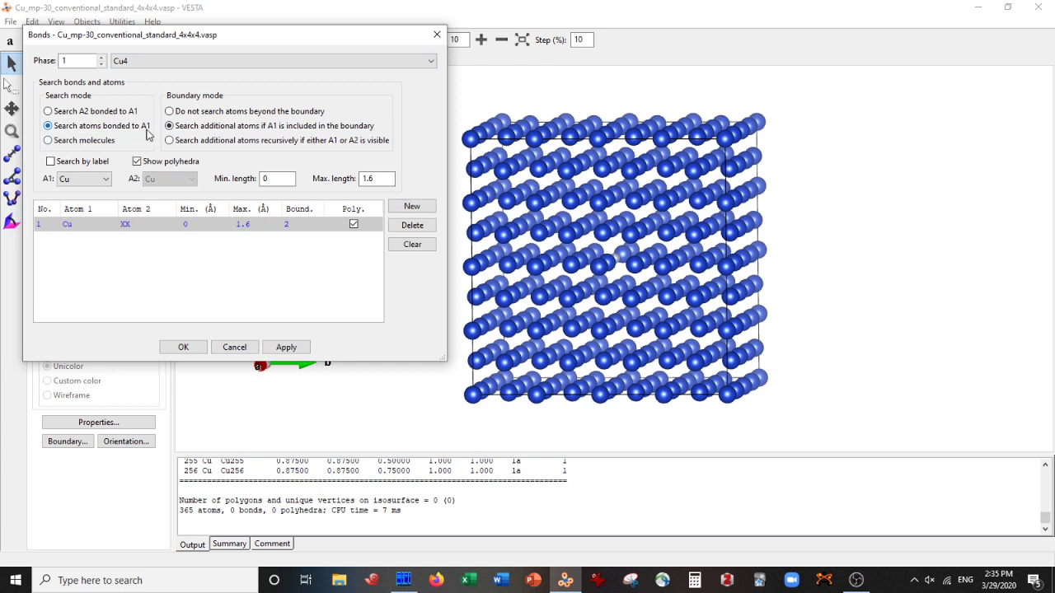
left_click(100, 178)
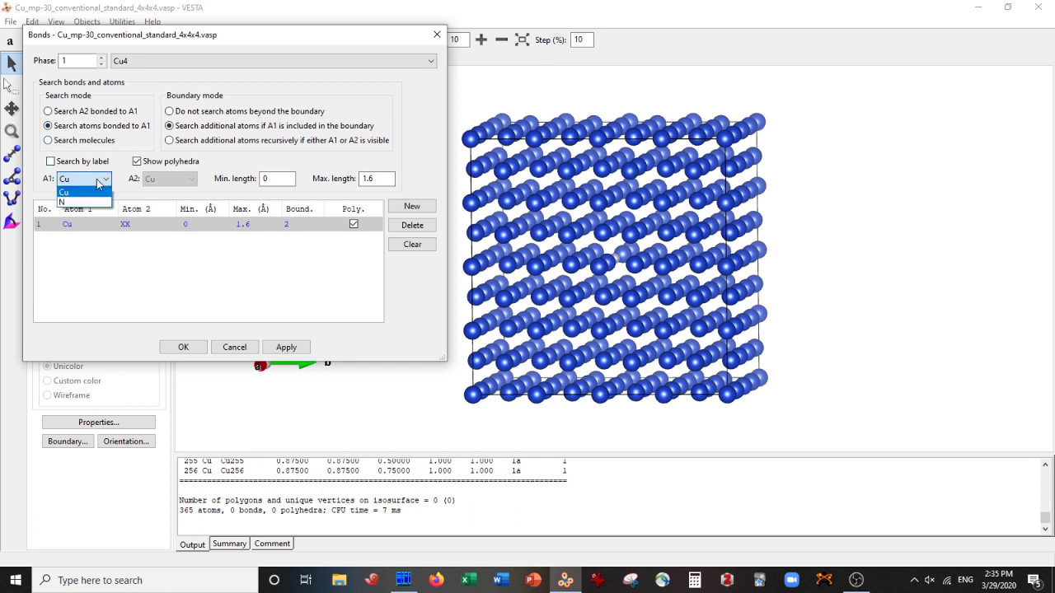
left_click(80, 201)
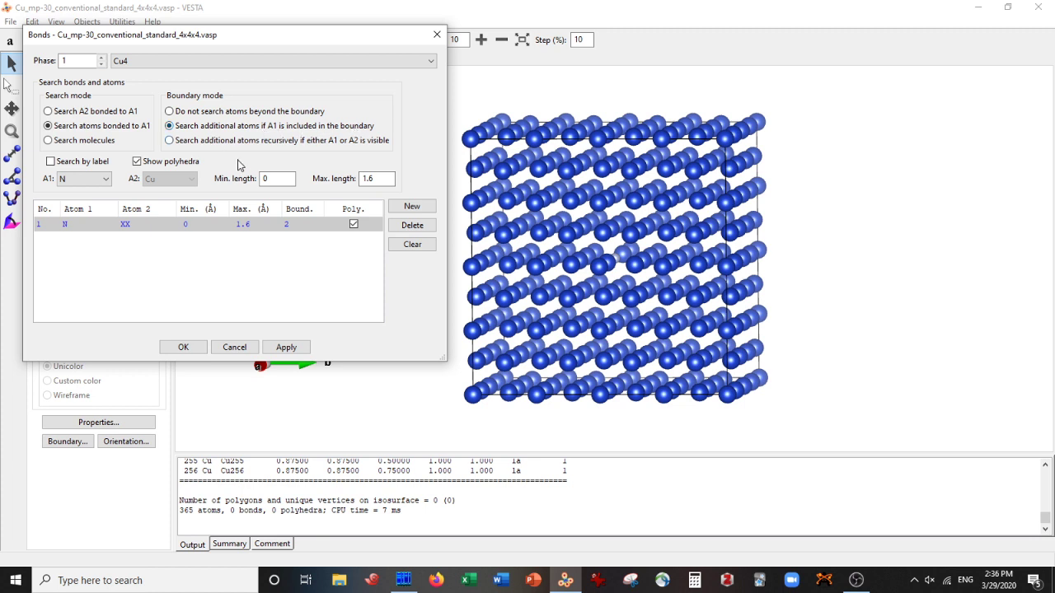
Set the bond rule's maximum length to 5 Å and apply it, giving 42 bonds
left_click_drag(377, 179, 360, 179)
type("10")
key("BackSpace")
key("BackSpace")
type("5")
left_click(297, 353)
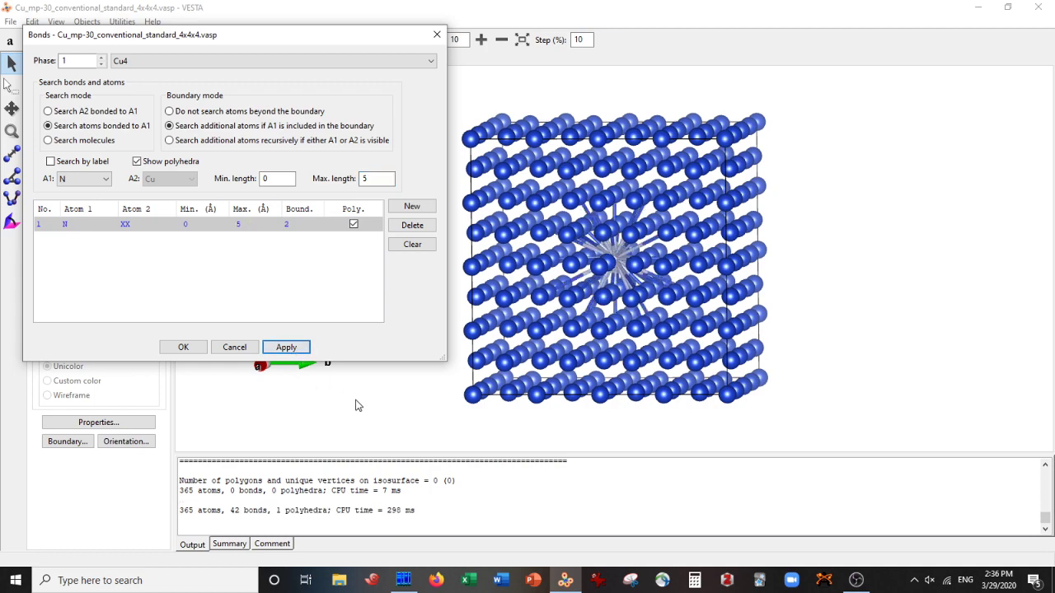
Change the N–XX Max. length from 5 to 10 Å and apply, yielding 437 atoms and 368 bonds
left_click_drag(633, 272, 652, 262)
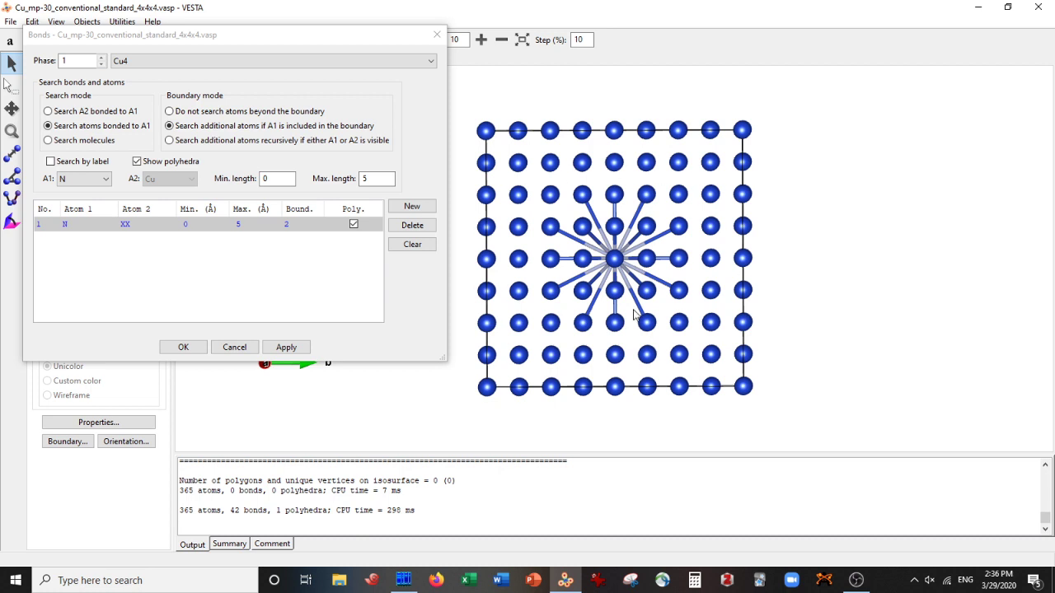
double_click(363, 179)
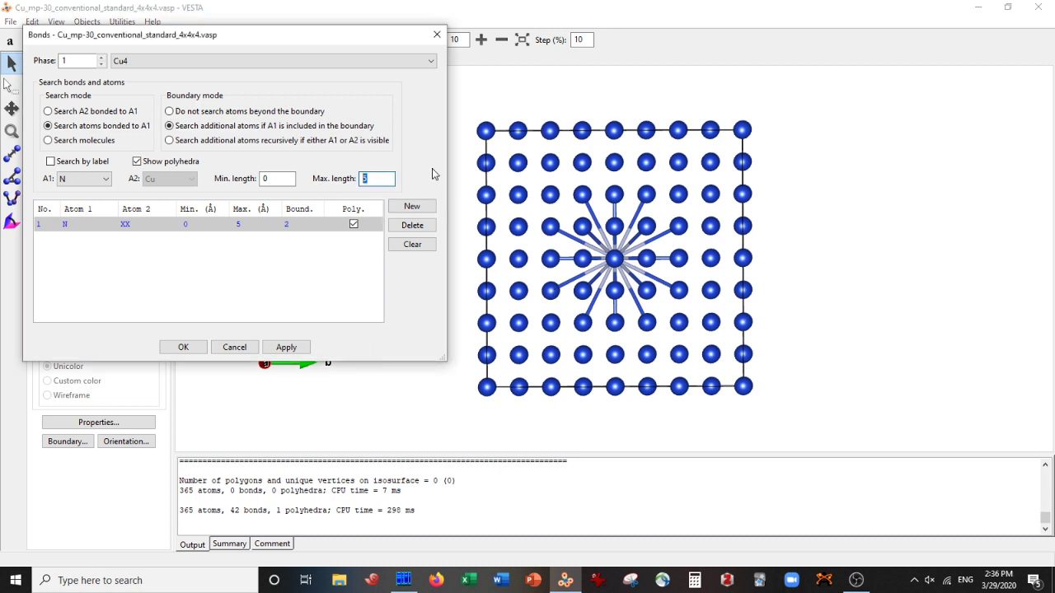
type("10")
left_click(294, 349)
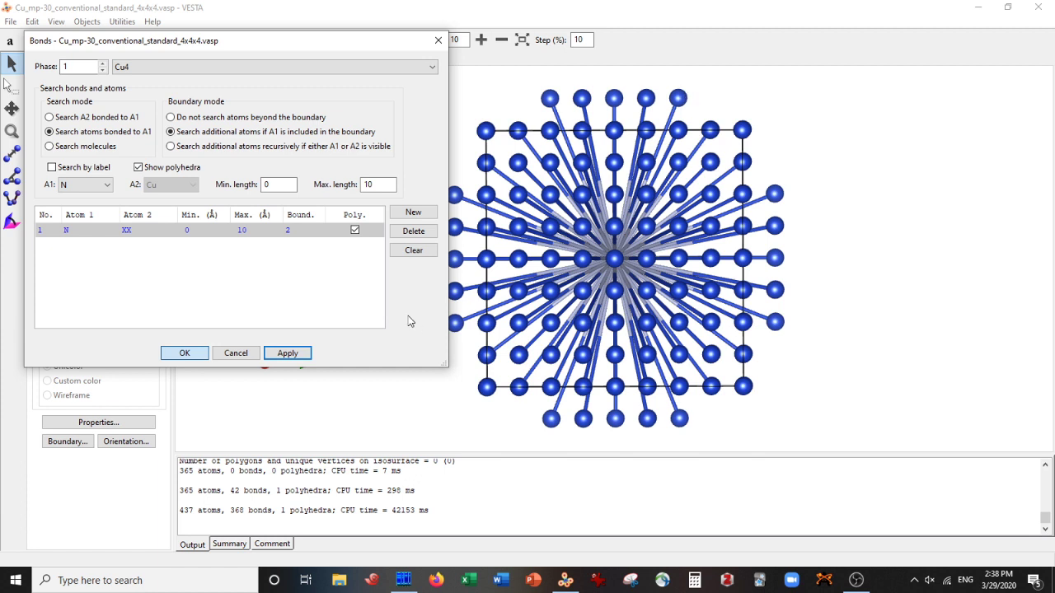
Accept the 10 Å bond settings, view along c*, and render the cluster as translucent polyhedra
left_click(299, 356)
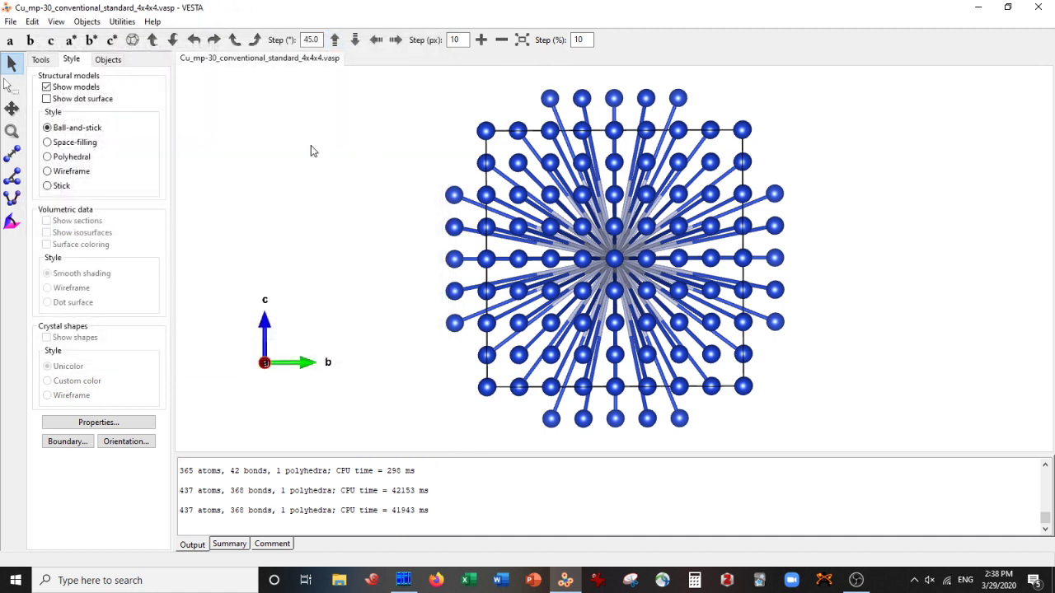
mouse_move(382, 152)
left_mouse_down()
mouse_move(370, 151)
mouse_move(383, 151)
left_mouse_up()
left_click(112, 40)
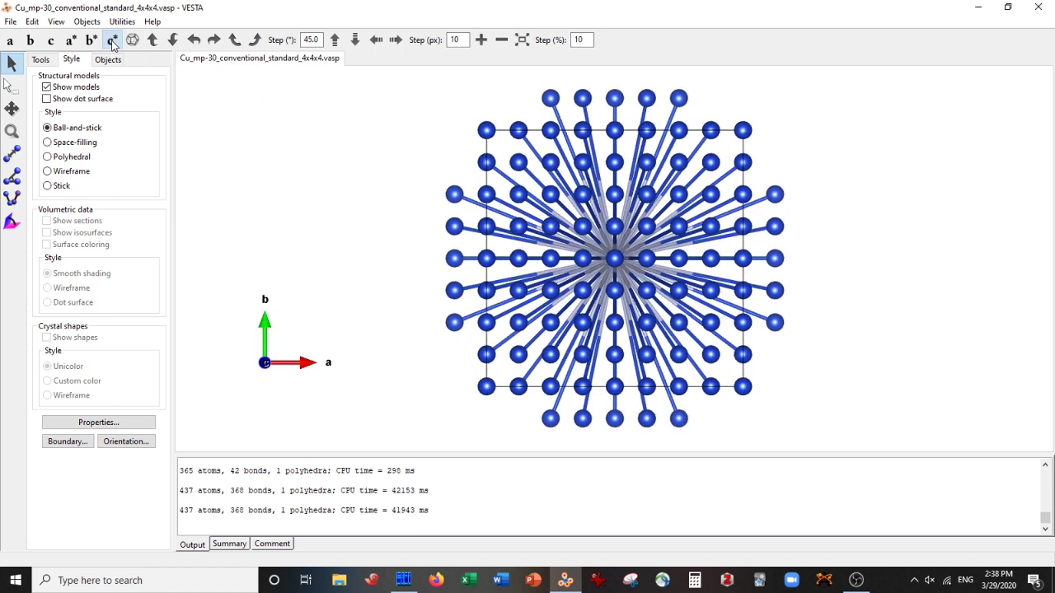
left_click(7, 86)
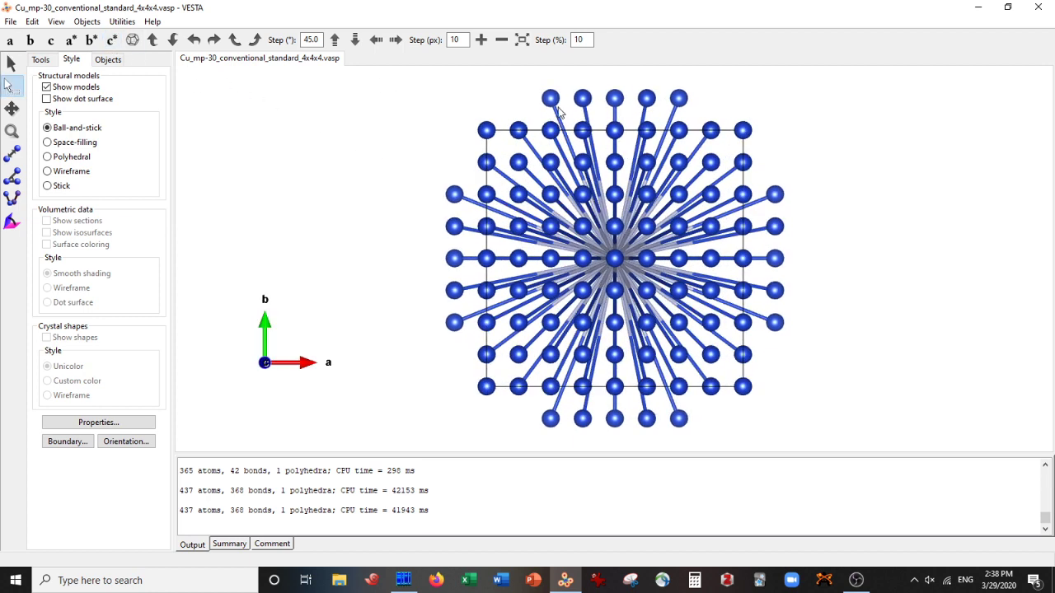
left_click(71, 156)
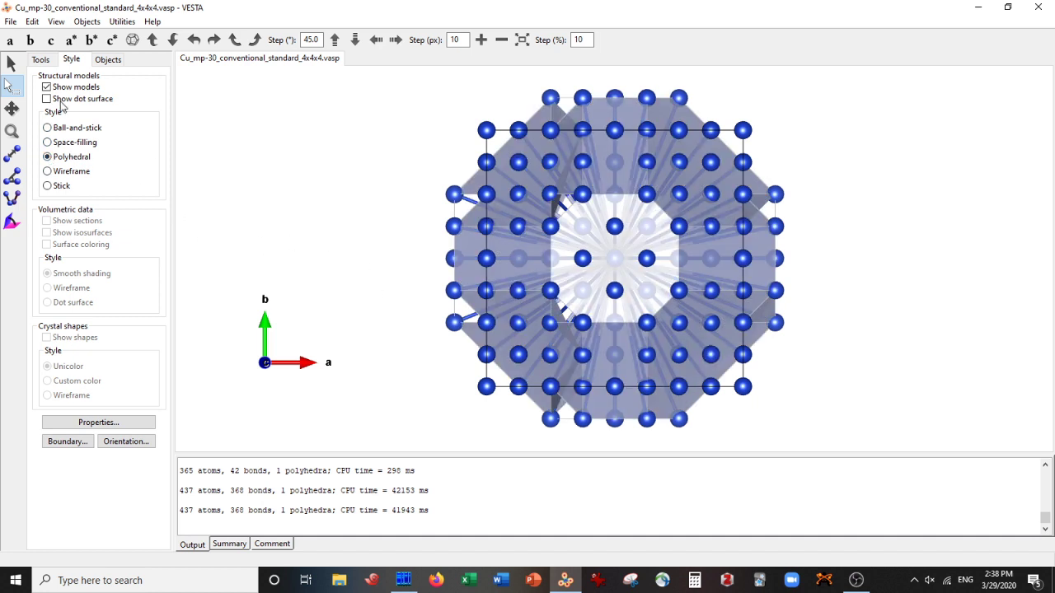
left_click(12, 69)
left_click_drag(337, 330, 334, 152)
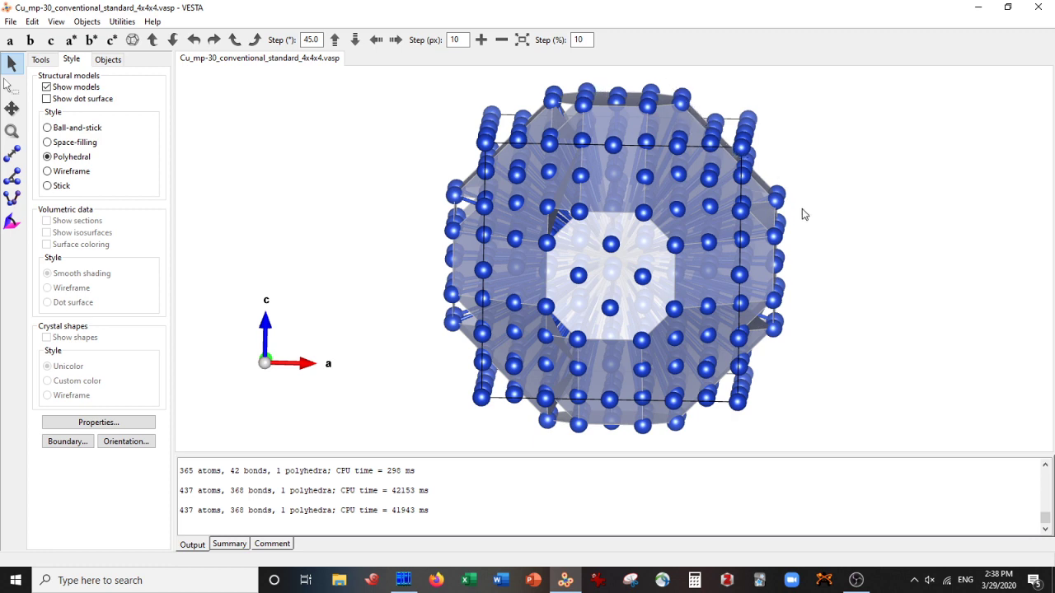
left_click_drag(788, 198, 758, 167)
Delete the four corner atoms of the cluster in the face-on view down c
left_click(112, 40)
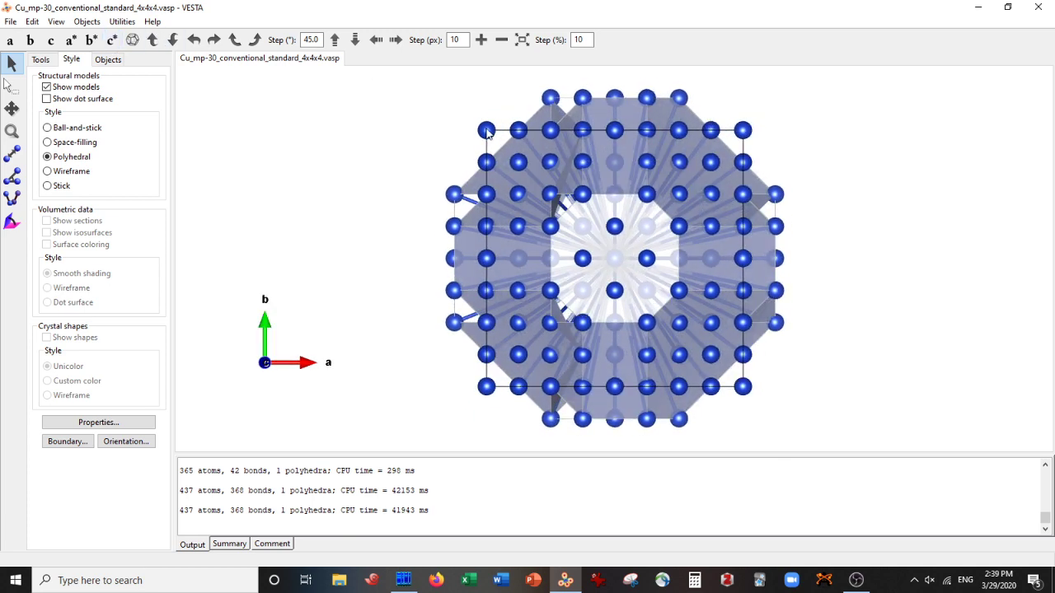
left_click(12, 86)
left_click_drag(462, 109, 499, 144)
key("Delete")
left_click(743, 130)
key("Delete")
left_click(739, 384)
key("Delete")
left_click_drag(470, 380, 497, 404)
key("Delete")
Rotate the cluster 45° and delete the exposed left- and right-edge atoms
left_click(213, 40)
left_click_drag(387, 109, 467, 209)
key("Delete")
left_click_drag(452, 122, 491, 145)
key("Delete")
left_click_drag(382, 151, 488, 422)
key("Delete")
key("Delete")
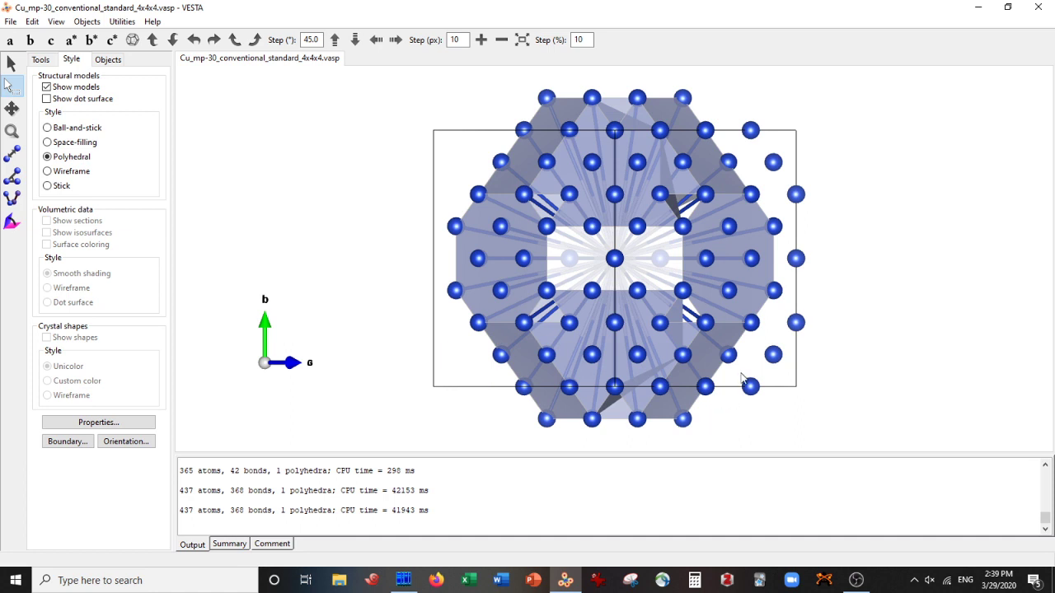
left_click_drag(738, 369, 809, 409)
key("Delete")
left_click(773, 353)
key("Delete")
left_click(795, 322)
key("Delete")
left_click_drag(791, 175, 847, 292)
key("Delete")
left_click_drag(751, 114, 796, 176)
Rotate 90° further and trim the corner and edge atoms on both sides
key("Delete")
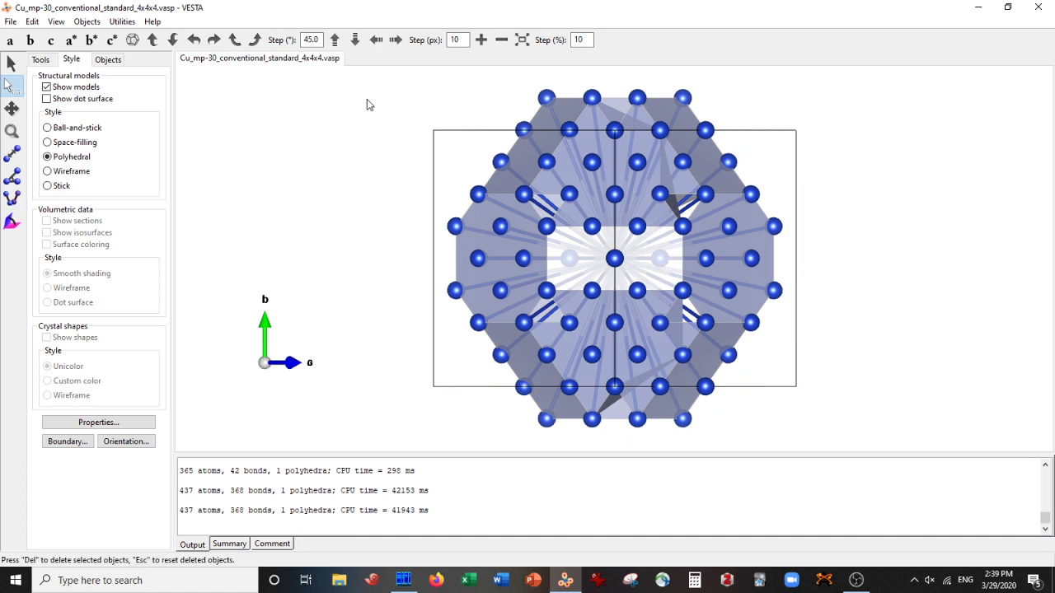
left_click(214, 39)
left_click(213, 40)
left_click_drag(370, 106, 467, 204)
left_click(479, 130)
key("Delete")
left_click_drag(353, 105, 480, 386)
key("Delete")
left_click(456, 162)
key("Delete")
key("Delete")
left_click(476, 386)
key("Delete")
left_click_drag(752, 346, 813, 413)
key("Delete")
left_click_drag(790, 182, 859, 417)
key("Delete")
left_click_drag(739, 110, 788, 160)
key("Delete")
left_click_drag(757, 140, 813, 190)
key("Delete")
Rotate a further 135° and delete the four remaining corner atoms
left_click(213, 39)
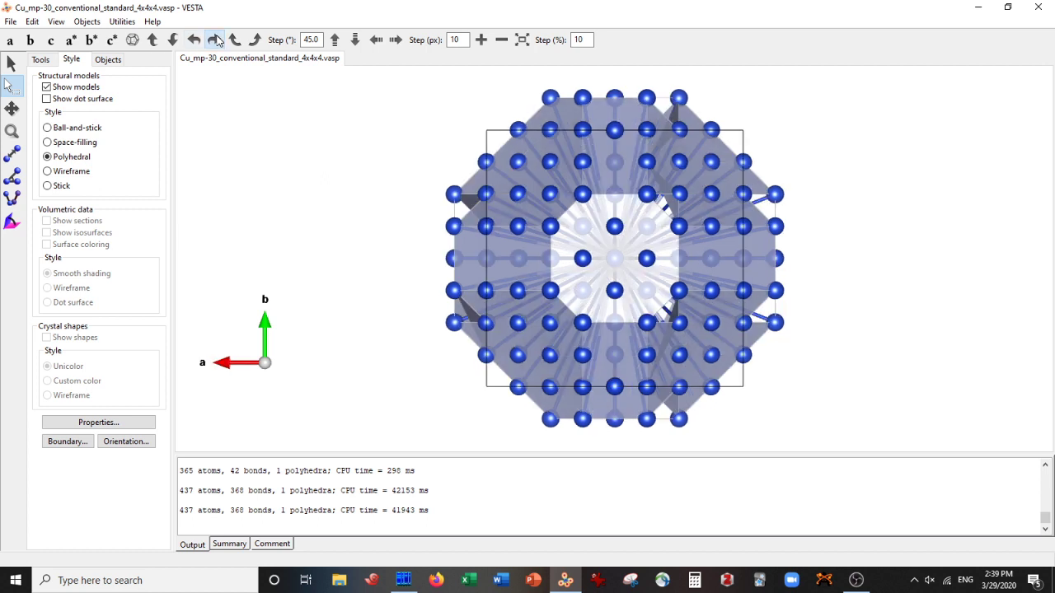
left_click(213, 39)
left_click(213, 39)
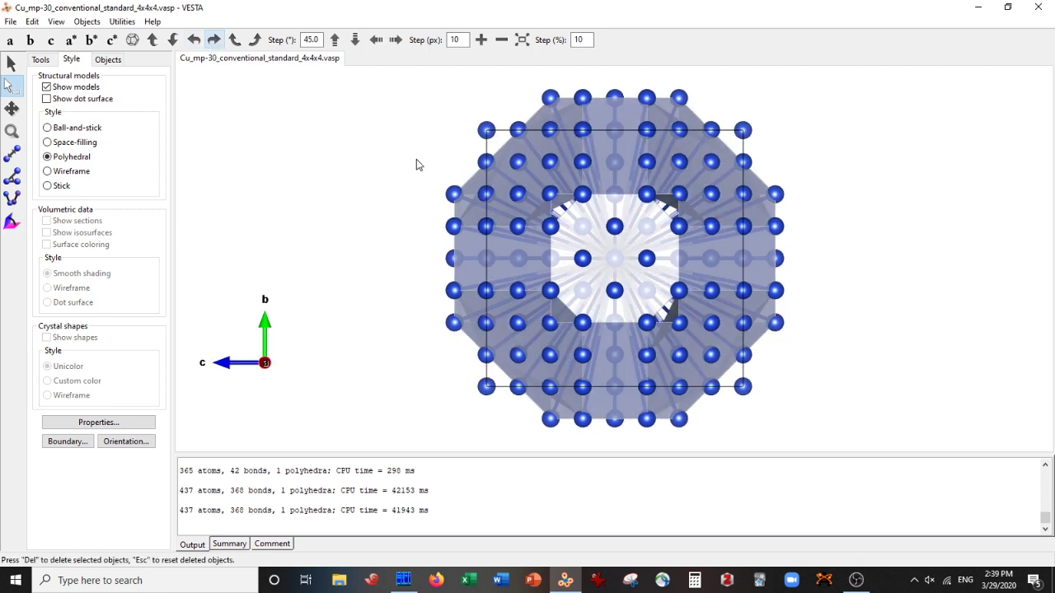
left_click_drag(471, 107, 504, 140)
key("Delete")
left_click_drag(735, 120, 752, 147)
key("Delete")
left_click_drag(733, 376, 751, 396)
key("Delete")
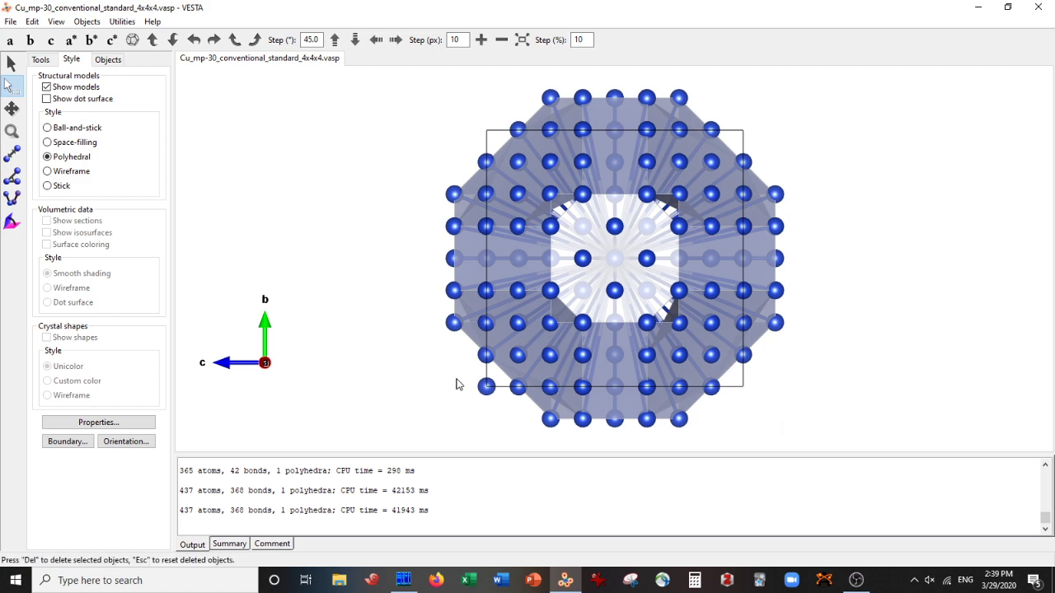
left_click_drag(458, 378, 491, 412)
key("Delete")
Rotate the cluster and view it along c and b* to check its outline
left_click(214, 40)
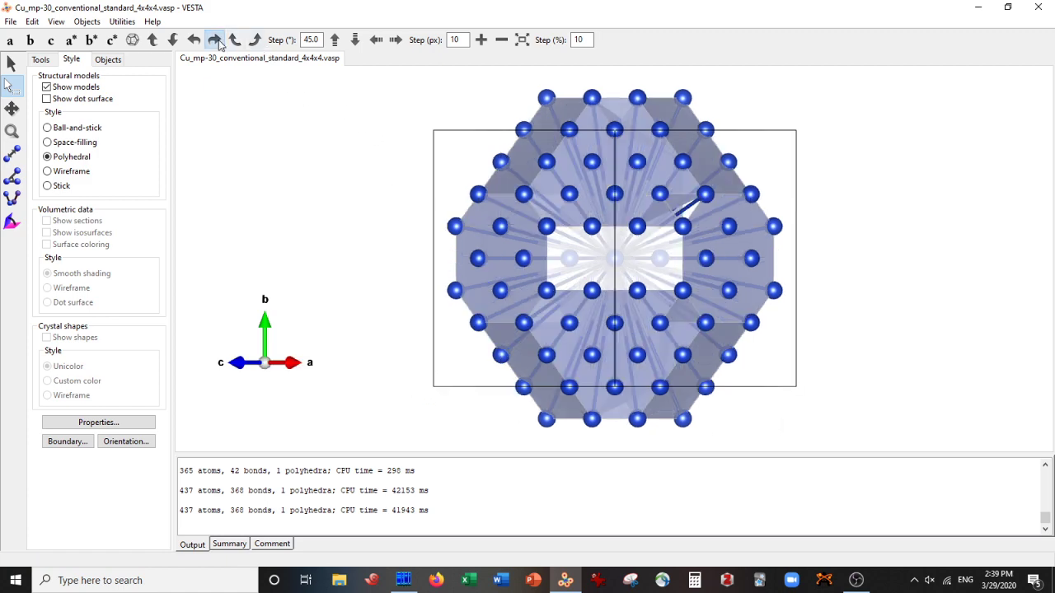
left_click(213, 40)
left_click(217, 42)
left_click(217, 42)
left_click(216, 42)
left_click(112, 45)
left_click(91, 41)
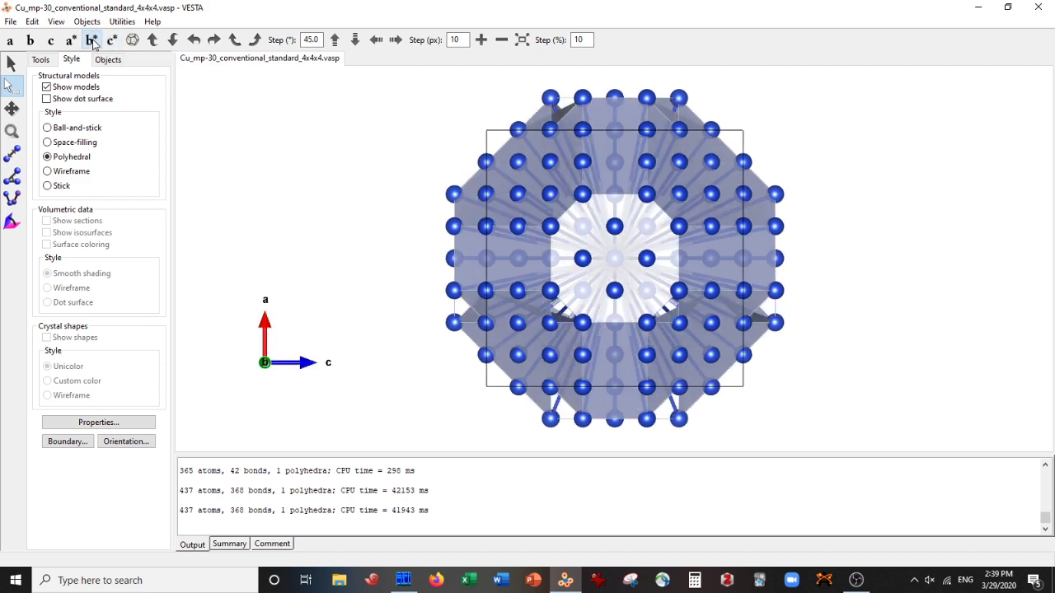
left_click(215, 40)
left_click(214, 39)
left_click(214, 40)
left_click(214, 39)
left_click(214, 39)
left_click(215, 39)
left_click(215, 40)
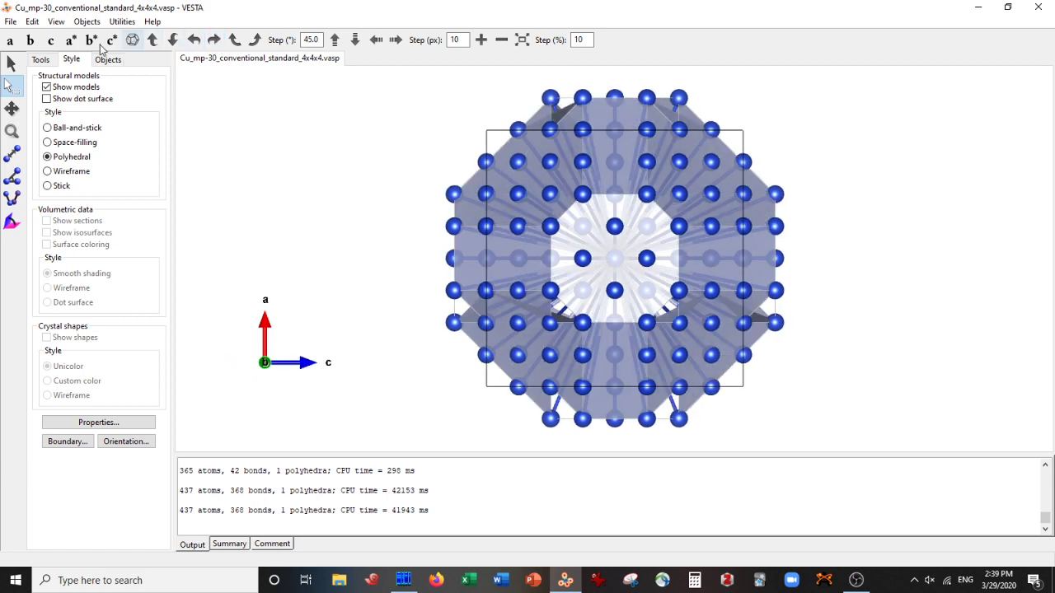
Check the cluster along a*, from tilted hexagonal and four-fold views, and back down c
left_click(71, 41)
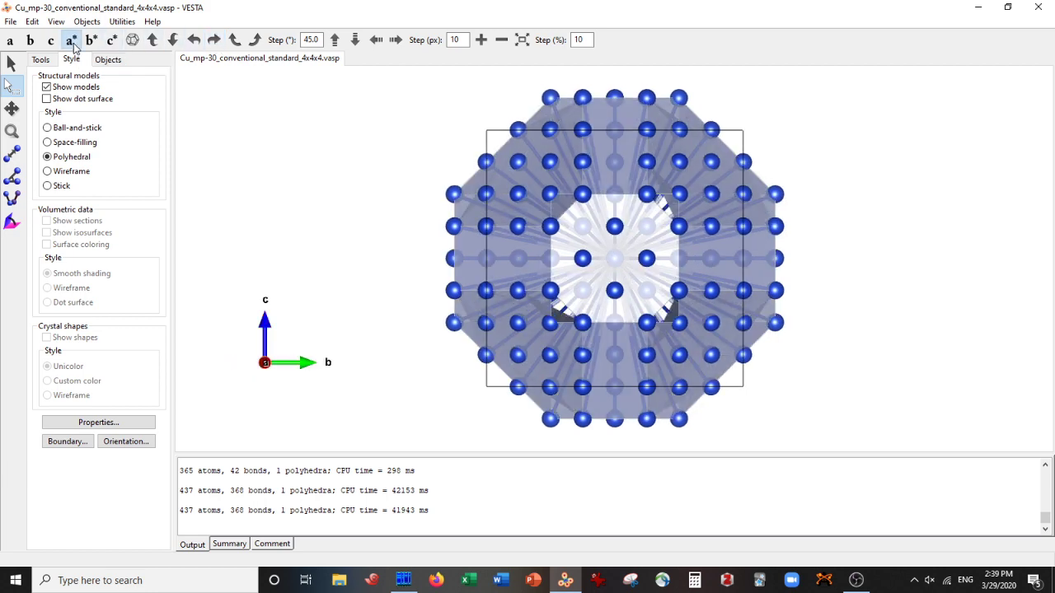
left_click(215, 40)
left_click(214, 39)
left_click(214, 40)
left_click(215, 40)
left_click(215, 39)
left_click(174, 39)
left_click(174, 40)
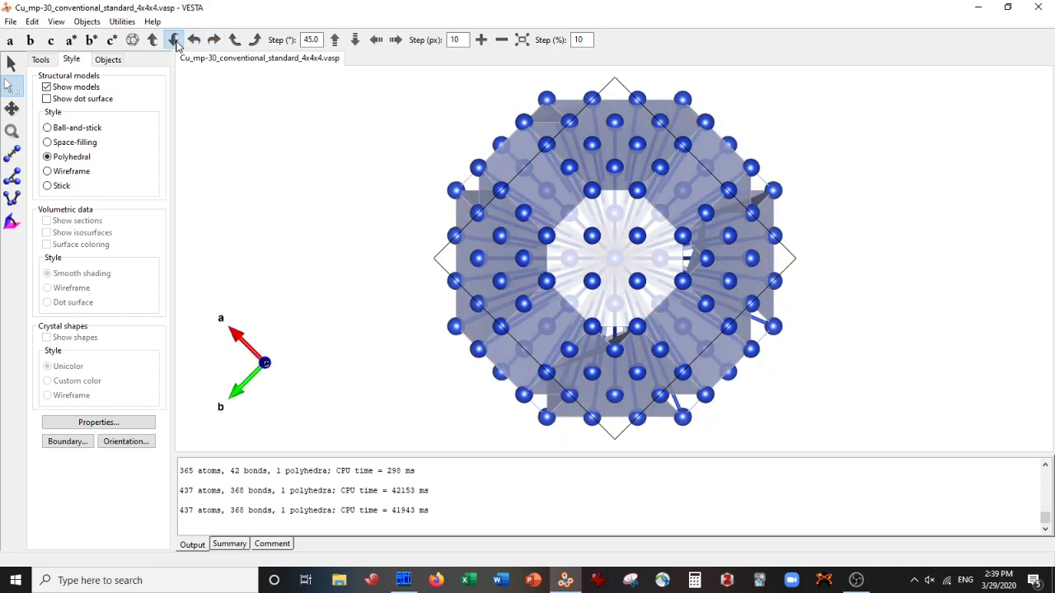
left_click(173, 39)
left_click(174, 40)
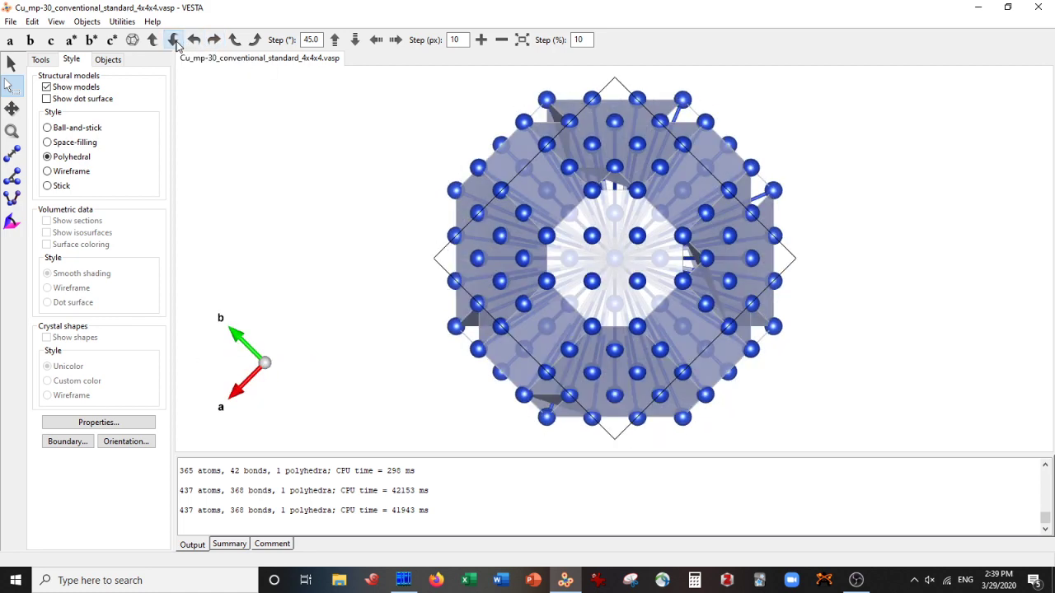
left_click(111, 40)
scroll(232, 195, "down", 2)
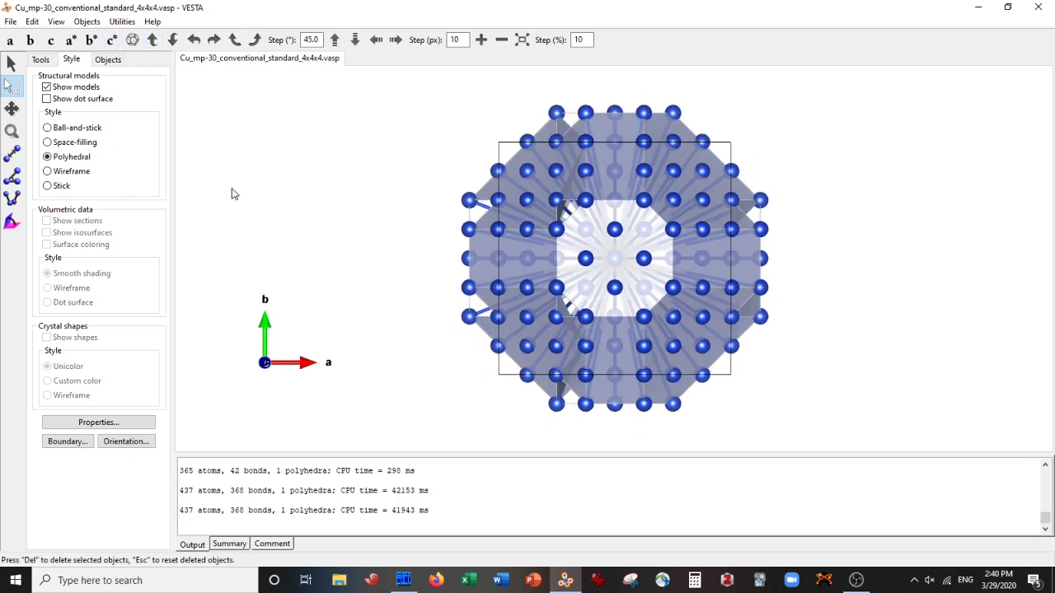
left_click(11, 22)
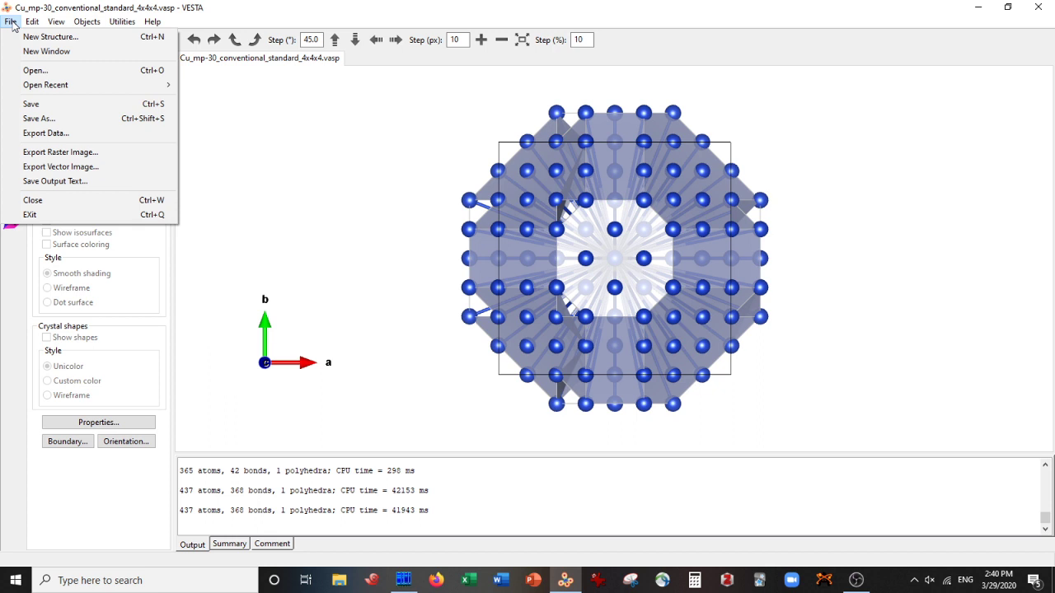
Export the cluster as Cu_2nm_QD.xyz in XYZ format, leaving hidden atoms out
left_click(75, 133)
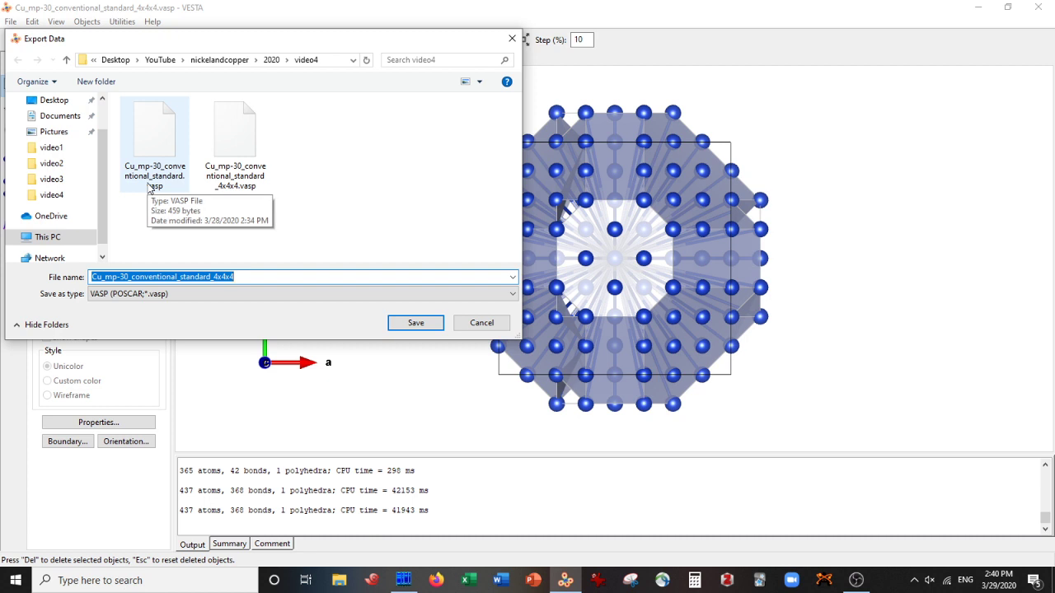
type("Cu")
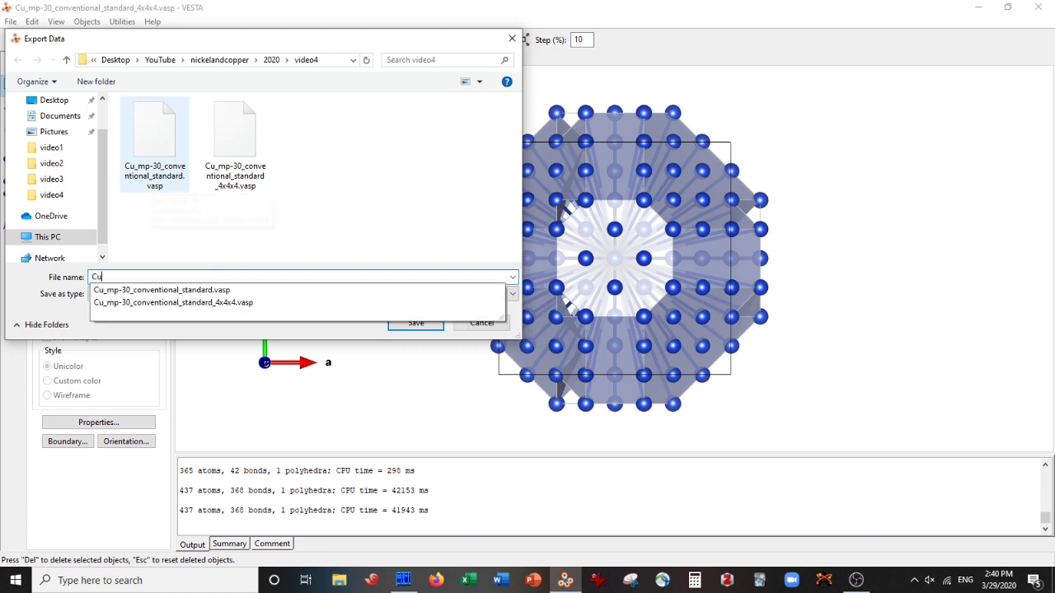
type("_Zn")
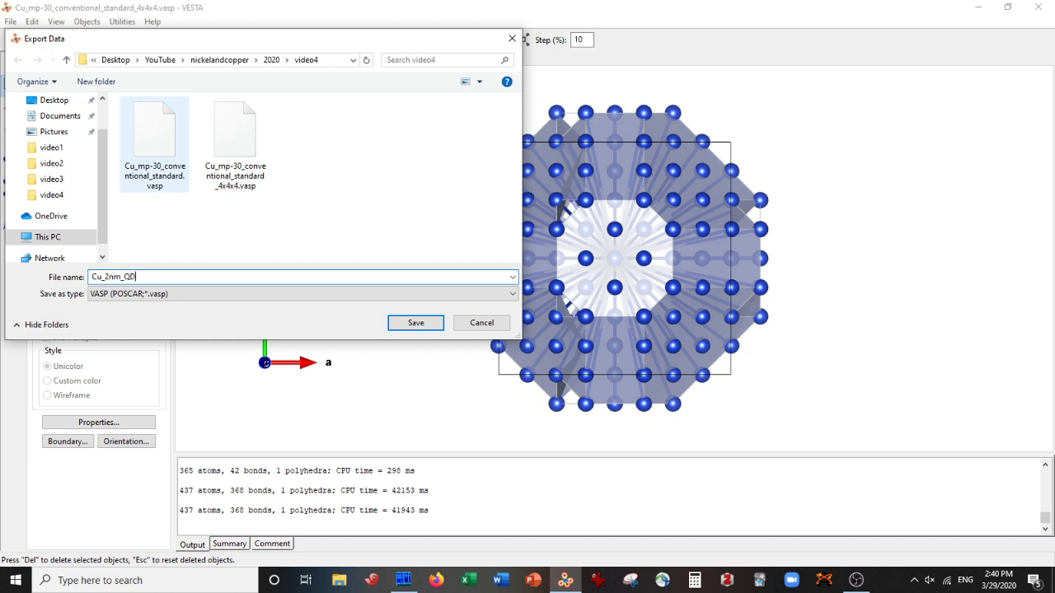
left_click(160, 294)
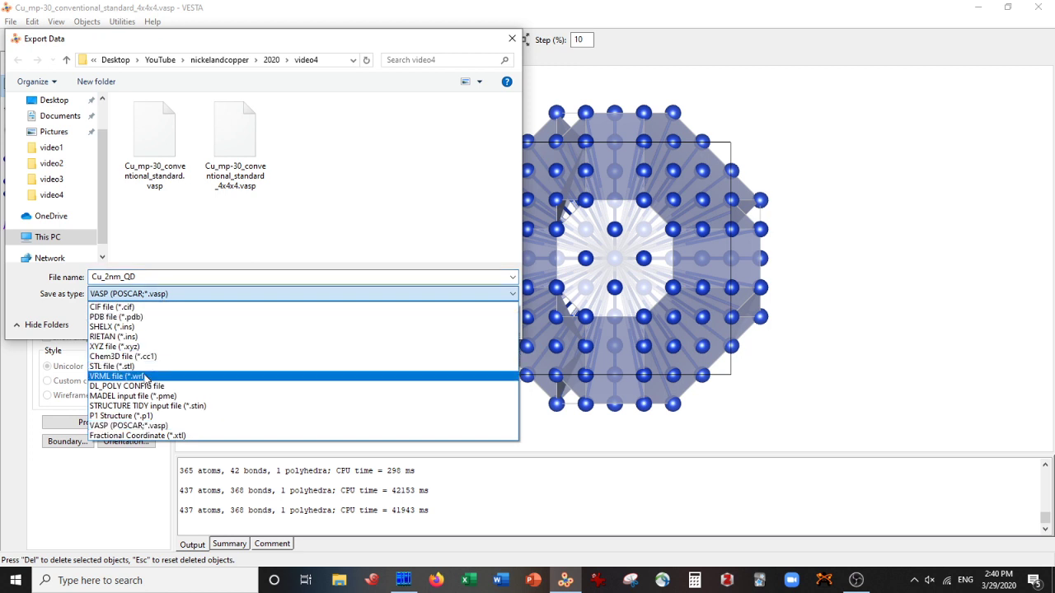
left_click(137, 353)
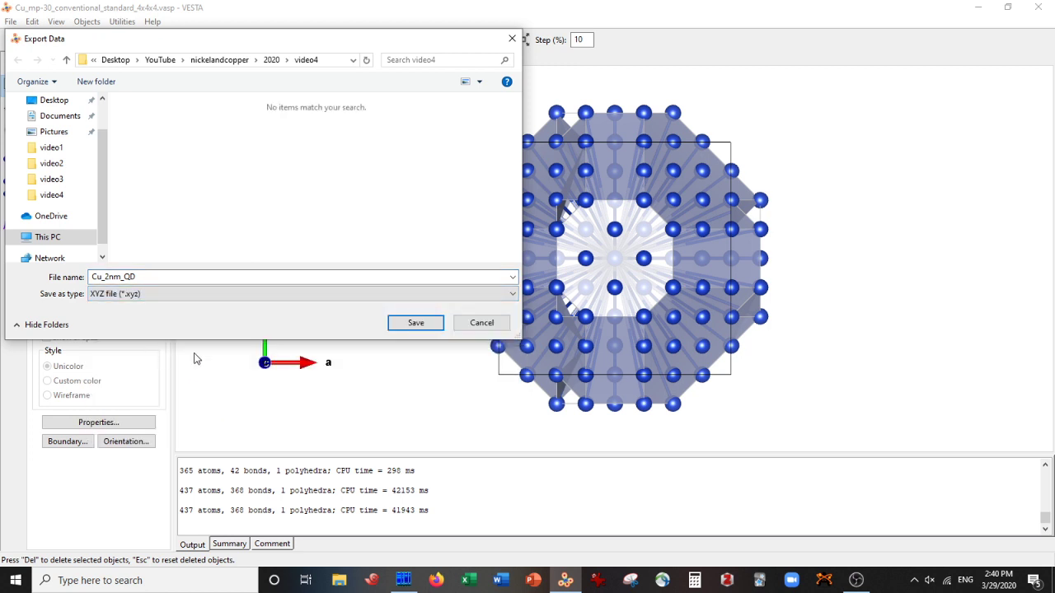
left_click(416, 324)
left_click(628, 302)
key("ctrl+o")
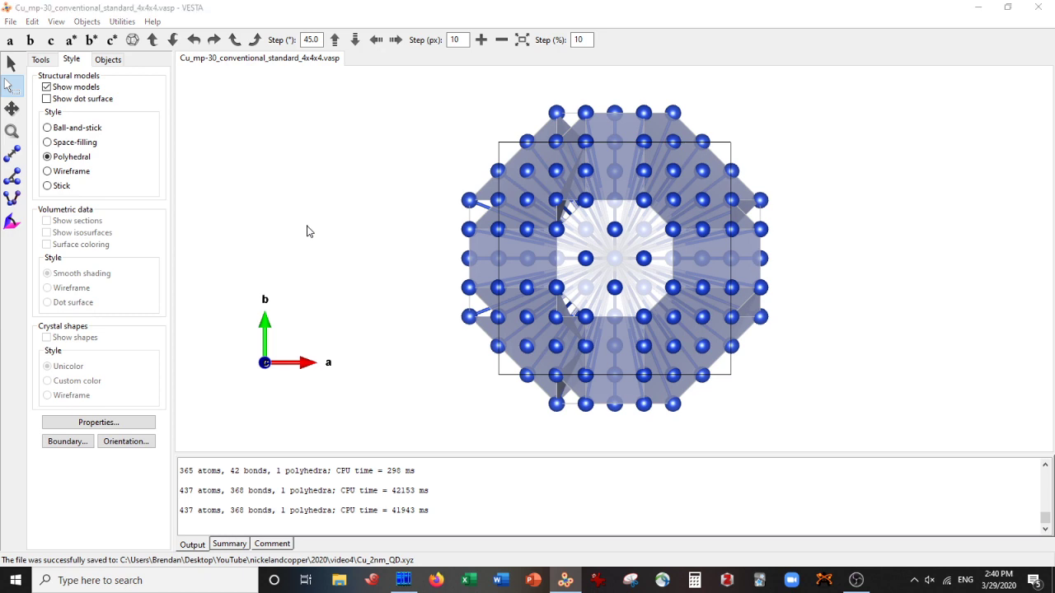
Reopen Cu_2nm_QD.xyz and rotate and zoom to inspect the 369-atom cluster
double_click(161, 146)
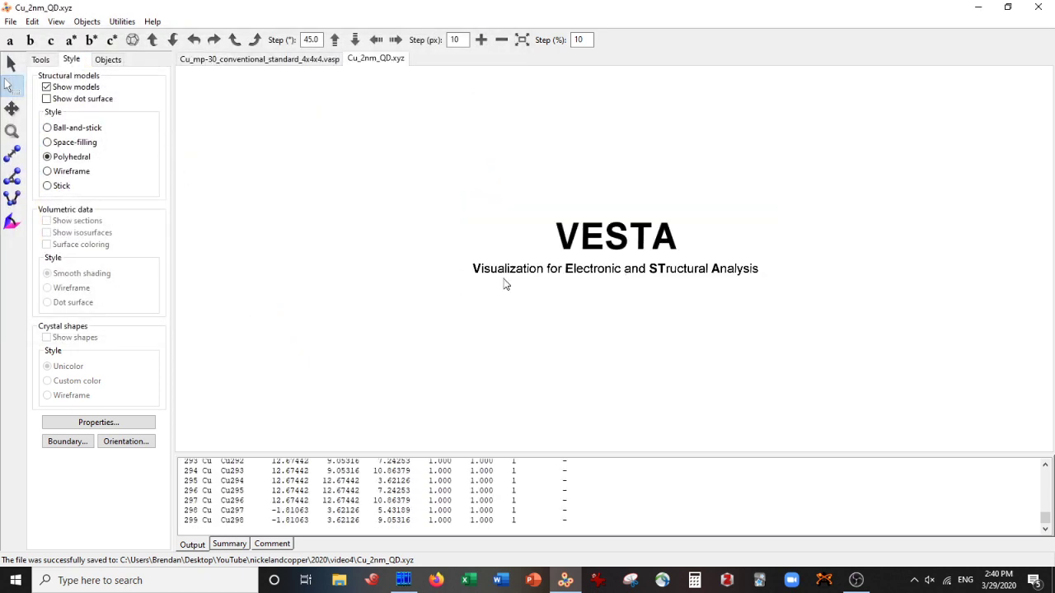
scroll(497, 281, "down", 1)
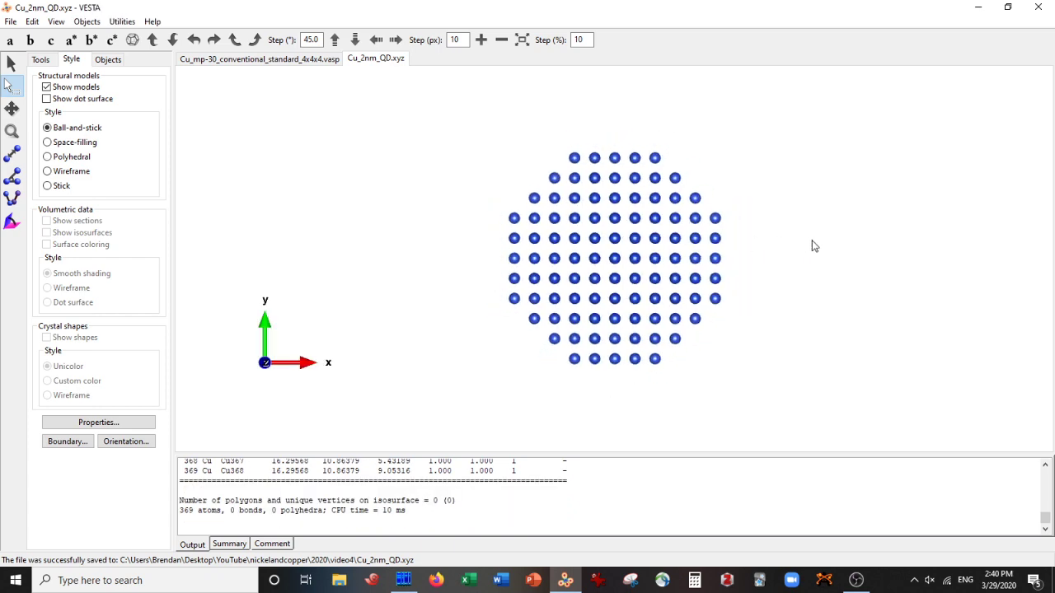
left_click_drag(354, 128, 619, 137)
scroll(609, 223, "up", 6)
left_click_drag(621, 243, 614, 261)
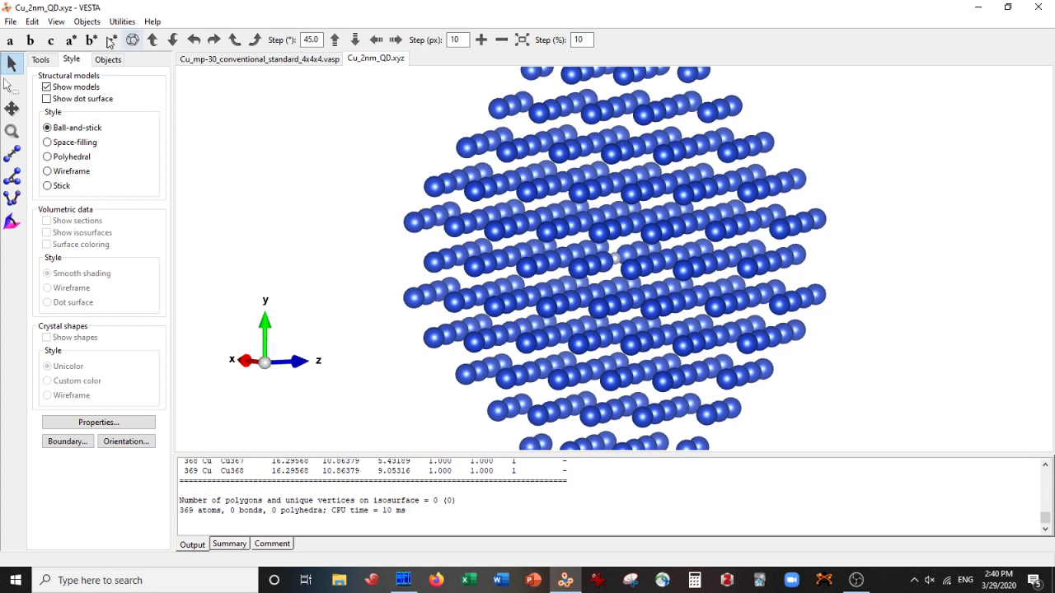
scroll(288, 175, "down", 3)
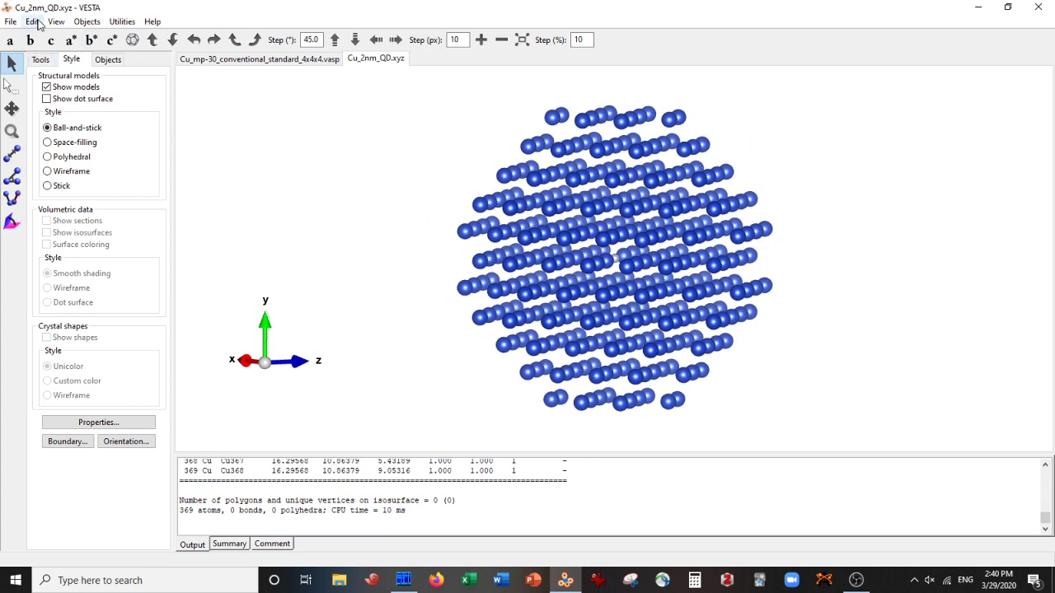
Change atom 54's element symbol from N to Cu in Structure Parameters and apply
left_click(33, 22)
mouse_move(52, 74)
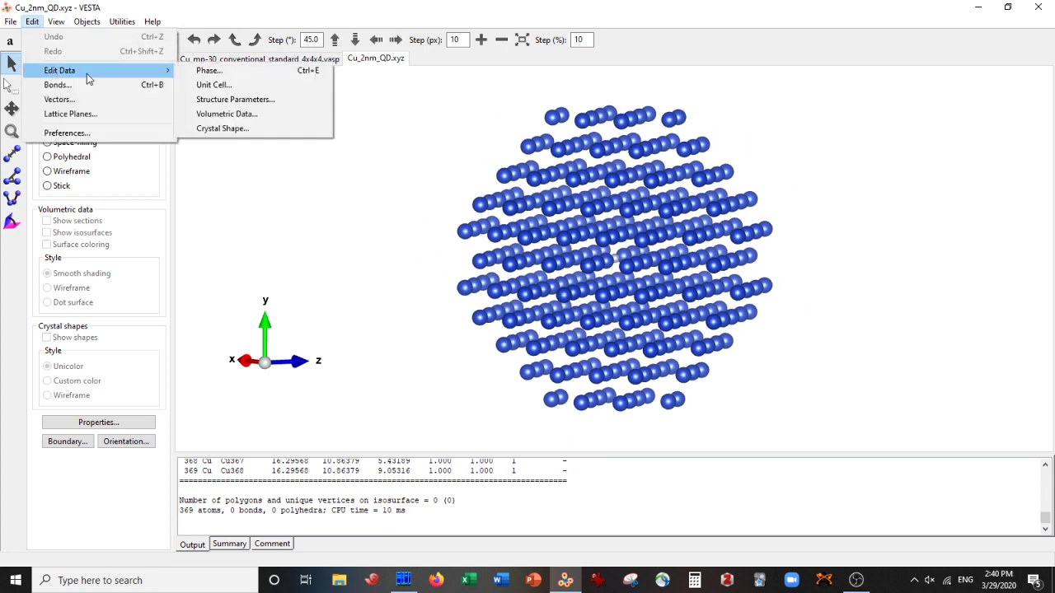
left_click(235, 99)
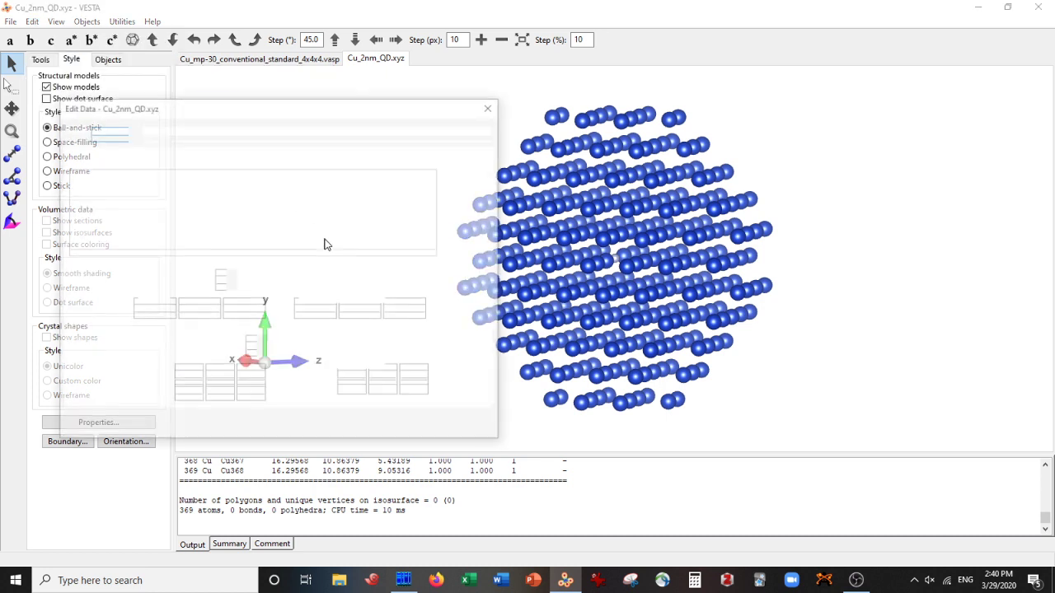
left_click(193, 342)
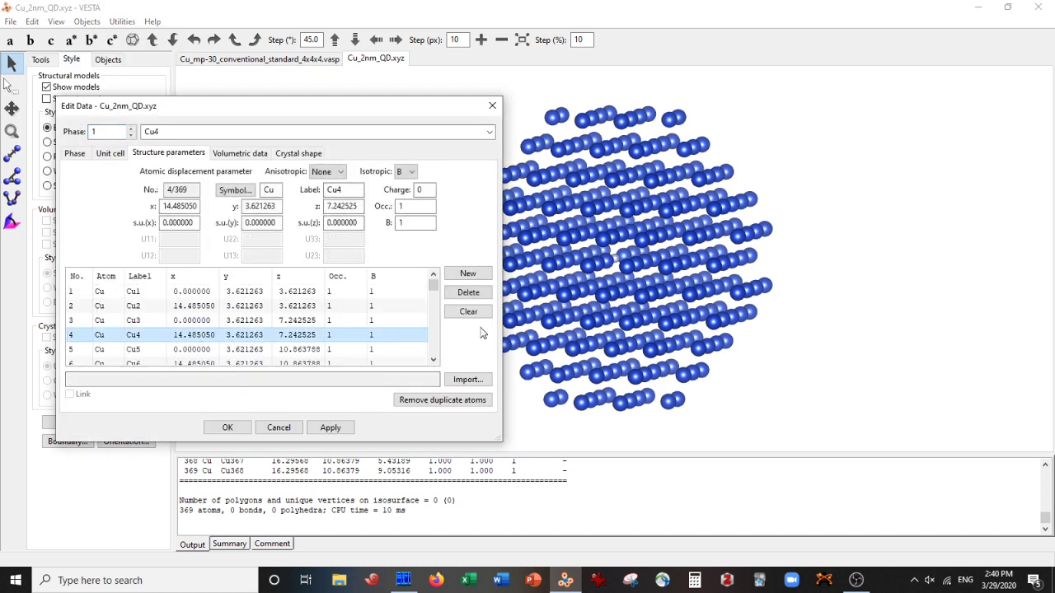
left_click_drag(434, 292, 435, 299)
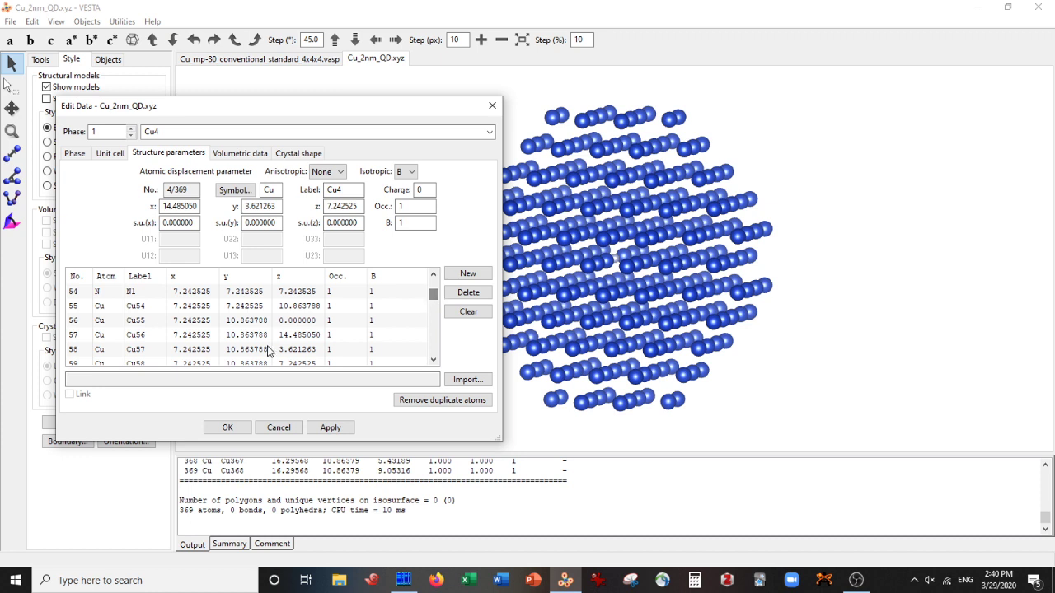
scroll(268, 352, "up", 1)
left_click(96, 335)
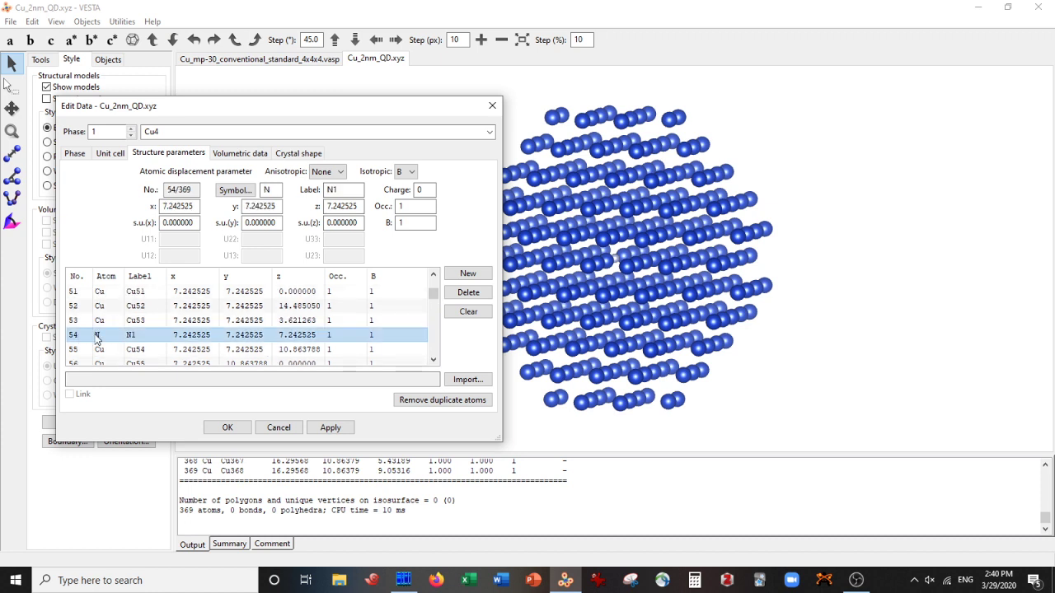
double_click(266, 190)
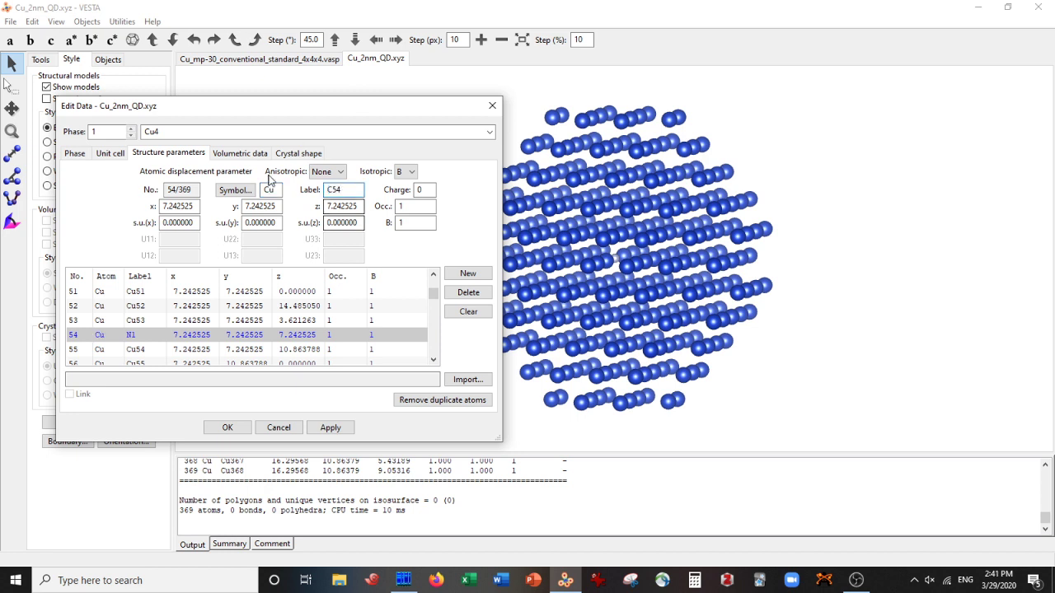
left_click(330, 428)
left_click(242, 434)
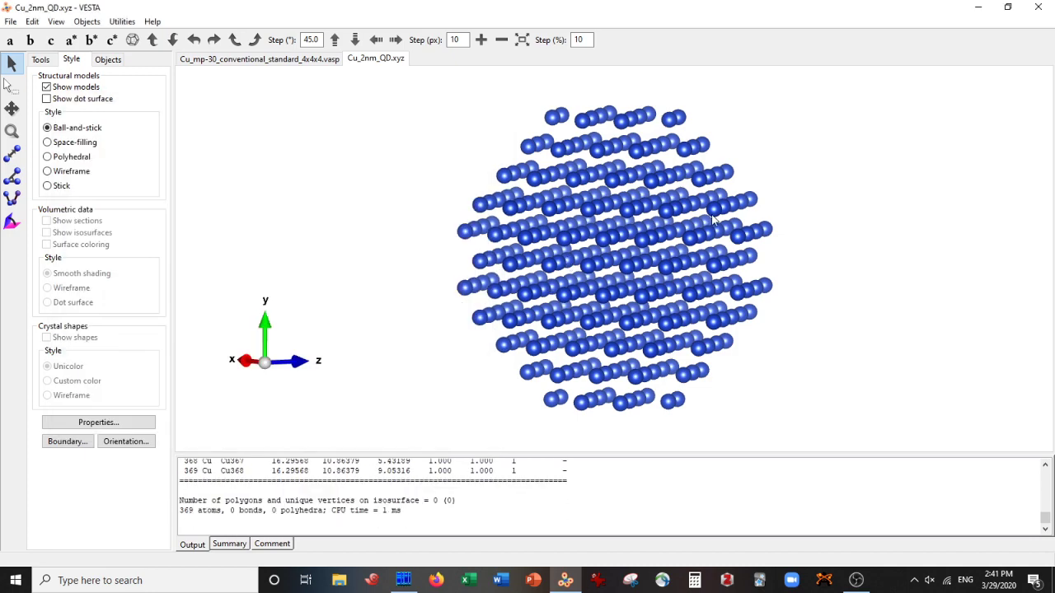
left_click_drag(710, 221, 742, 210)
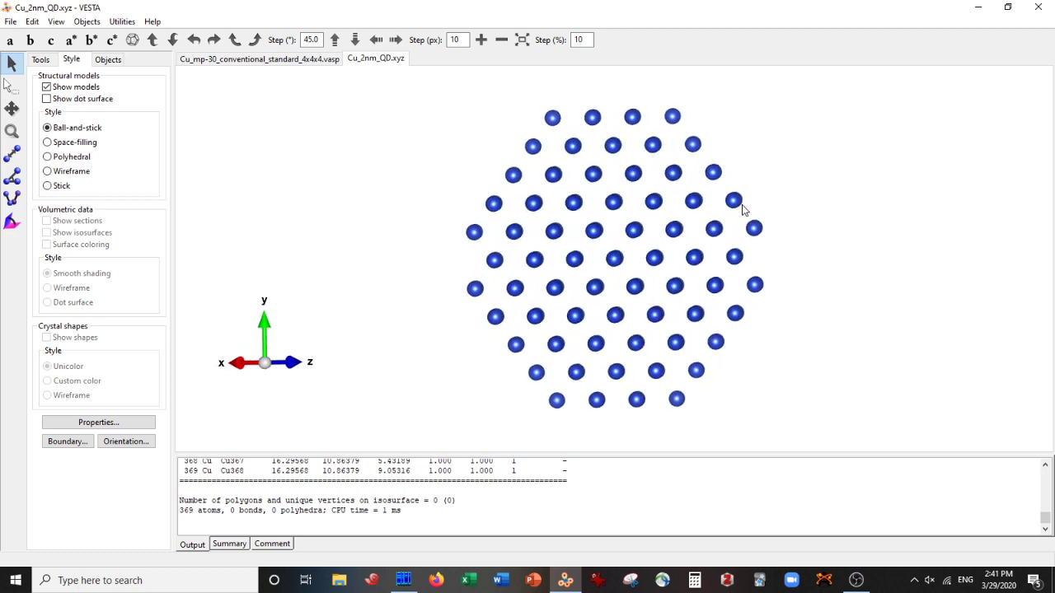
left_click(48, 144)
left_click_drag(587, 235, 738, 183)
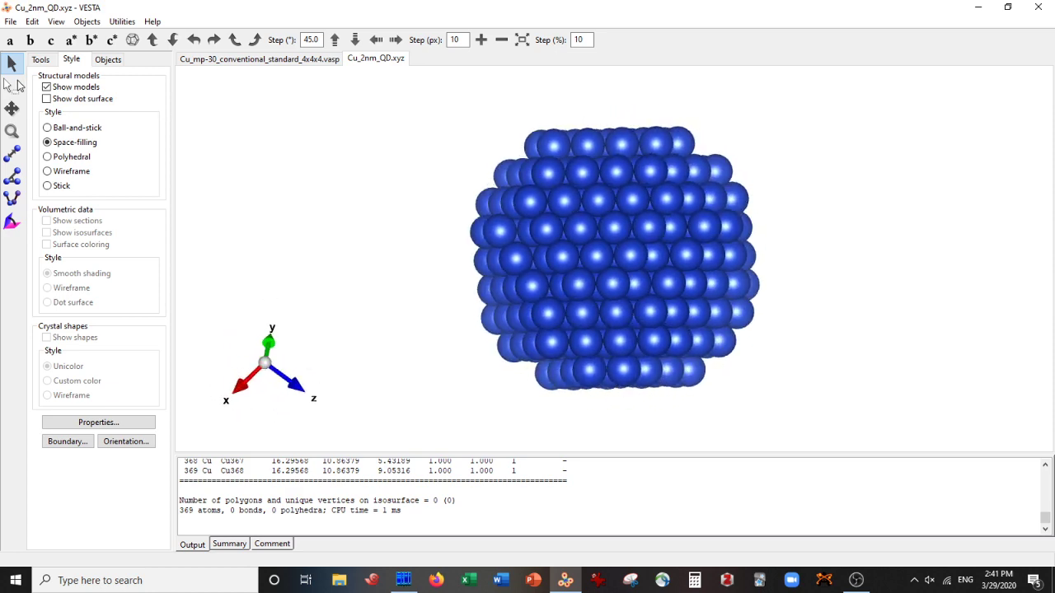
left_click(48, 127)
left_click_drag(396, 203, 530, 261)
scroll(577, 256, "up", 2)
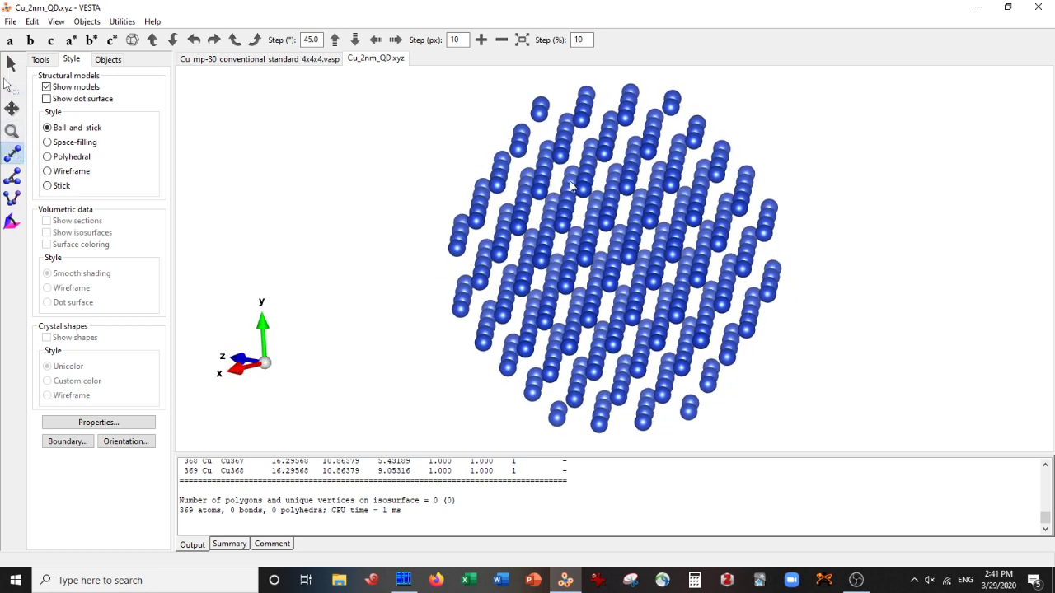
Measure three neighbouring Cu–Cu pairs at 2.56062 Å, including Cu212–Cu65 and Cu169–Cu317
left_click(541, 113)
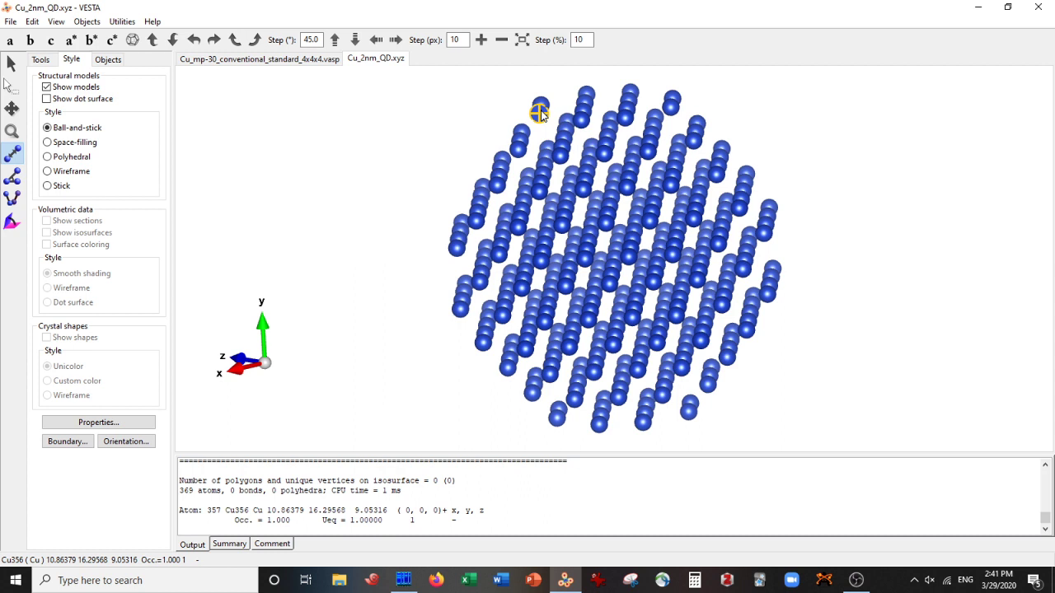
left_click(583, 110)
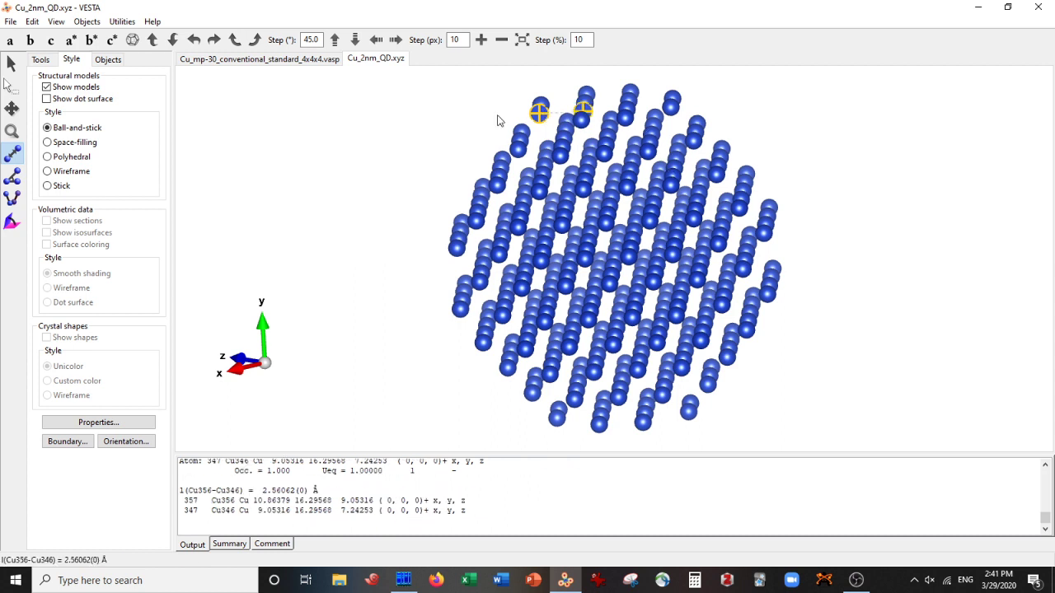
left_click(521, 147)
left_click(560, 150)
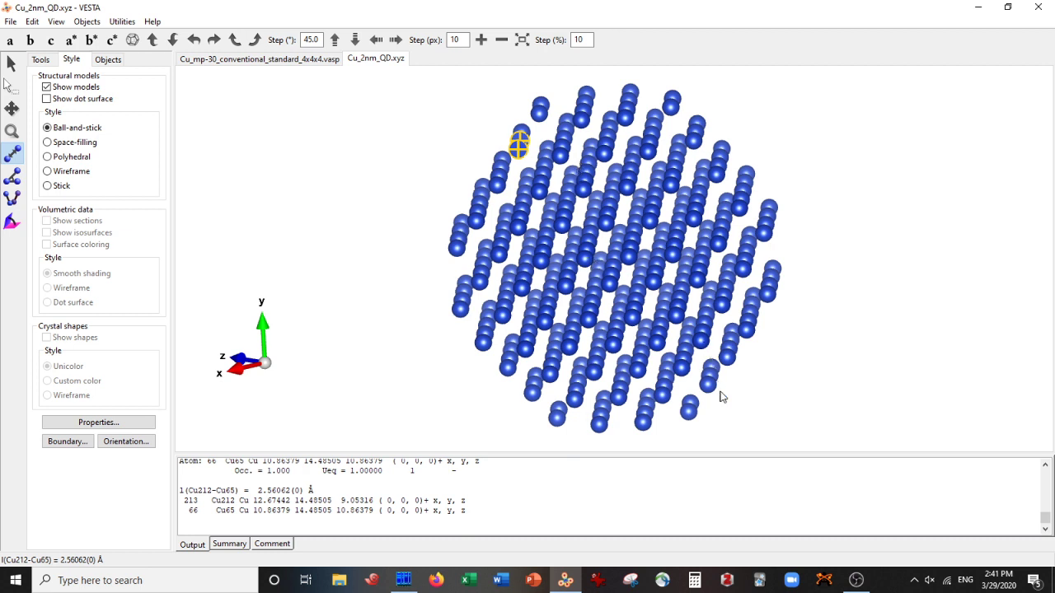
left_click(688, 412)
left_click(708, 384)
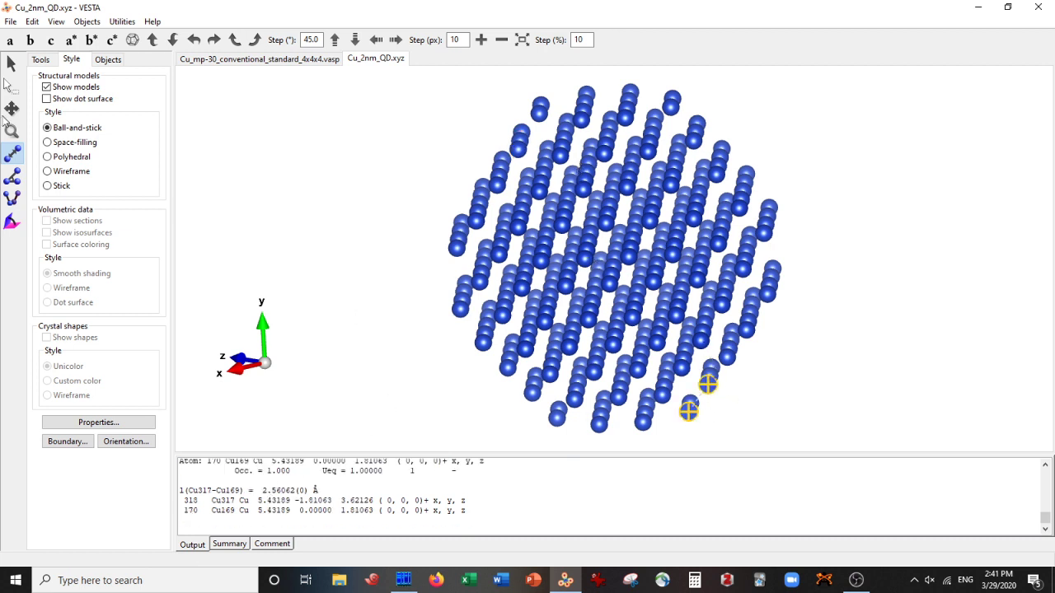
left_click(11, 66)
mouse_move(417, 277)
left_mouse_down()
mouse_move(427, 240)
mouse_move(405, 245)
mouse_move(401, 264)
mouse_move(426, 273)
mouse_move(398, 278)
mouse_move(419, 270)
left_mouse_up()
Add a Cu–Cu bond rule with 2.57 Å maximum length, producing 1812 bonds
left_click(33, 23)
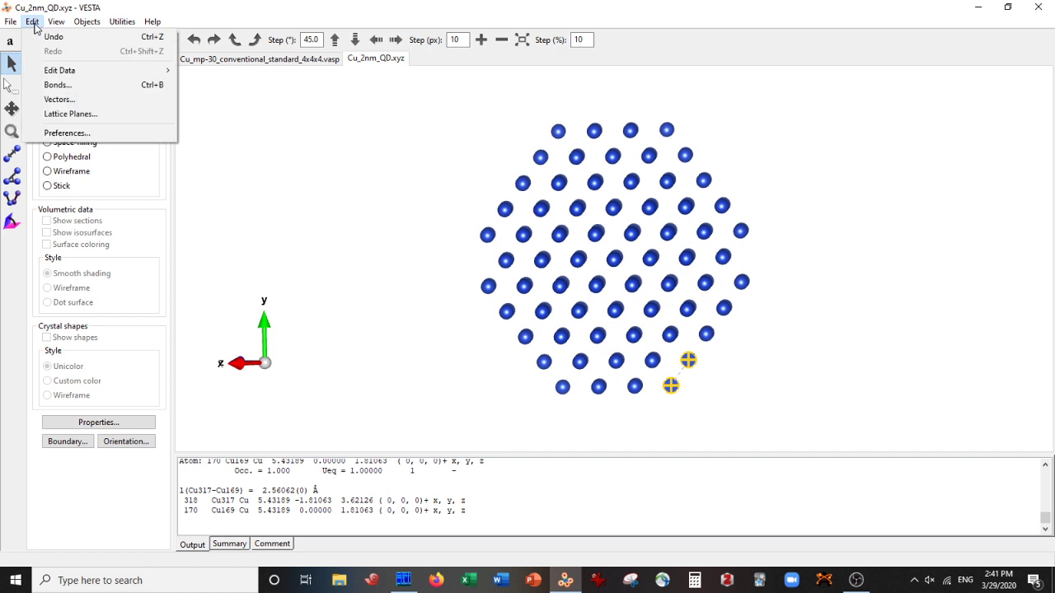
left_click(51, 85)
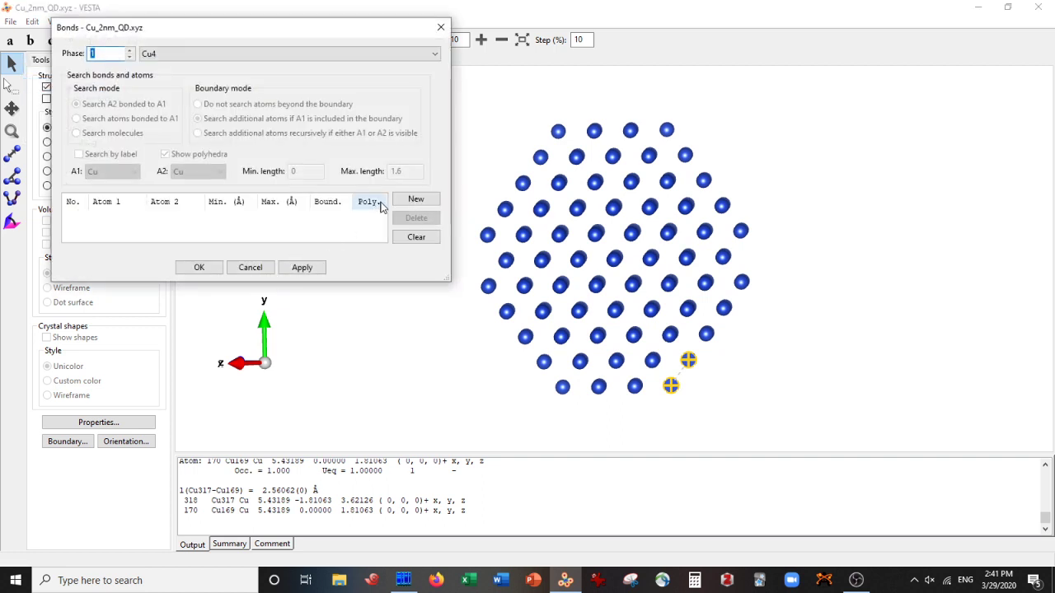
left_click(416, 198)
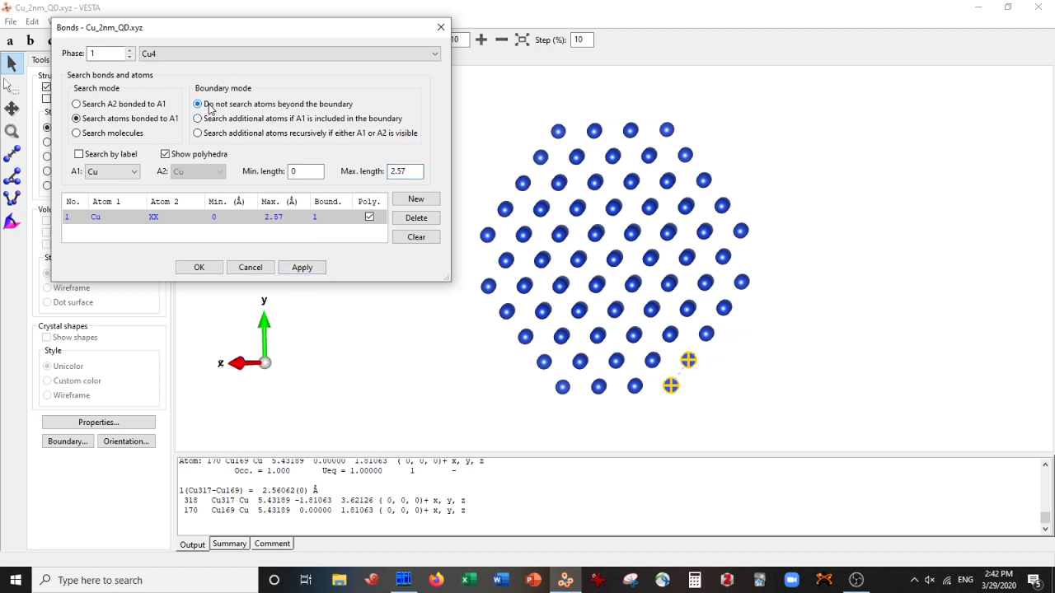
left_click(303, 268)
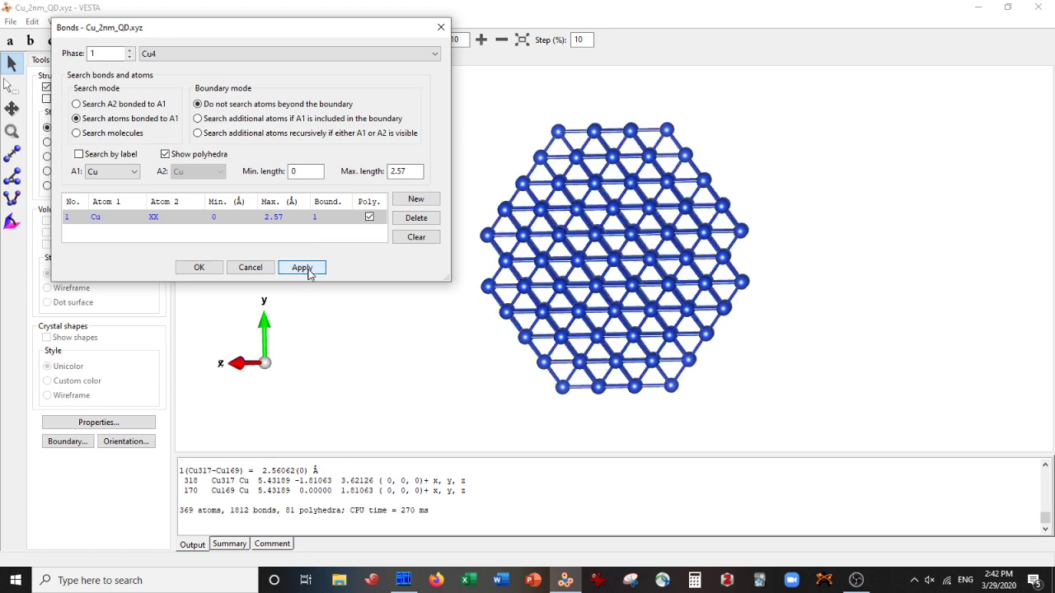
left_click(199, 268)
Show the bonded cluster as polyhedra and rotate it so x points right
left_click_drag(297, 122, 594, 156)
left_click(47, 156)
left_click_drag(391, 193, 262, 197)
mouse_move(583, 209)
left_mouse_down()
mouse_move(558, 207)
mouse_move(564, 216)
left_mouse_up()
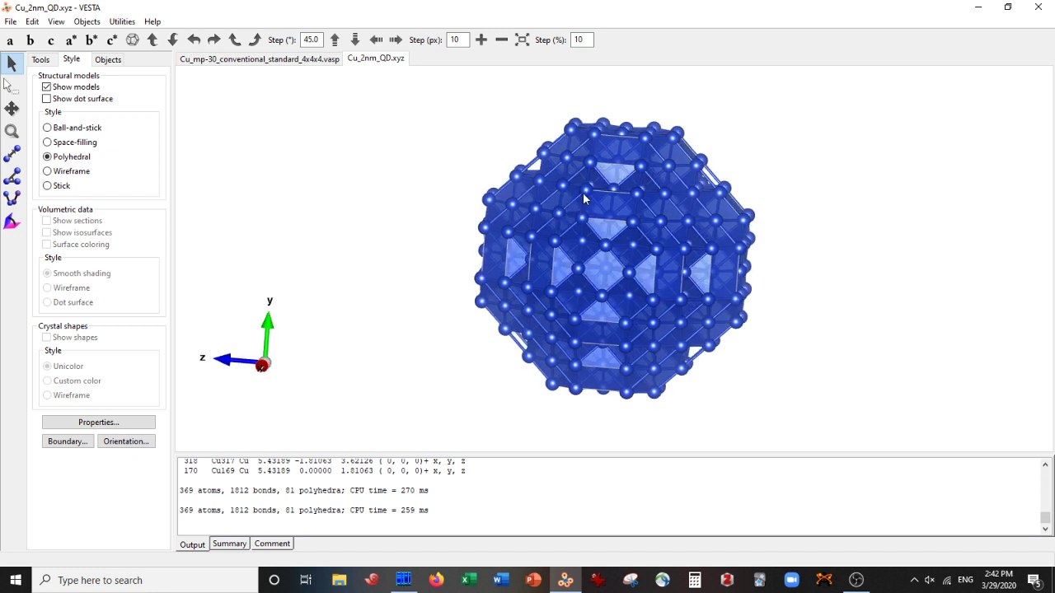
left_click_drag(583, 192, 501, 260)
scroll(283, 190, "up", 1)
Switch to ball-and-stick, then space-filling, and shift and tilt the cluster in view
left_click(70, 130)
left_click_drag(475, 189, 624, 213)
left_click(69, 145)
left_click_drag(389, 225, 429, 235)
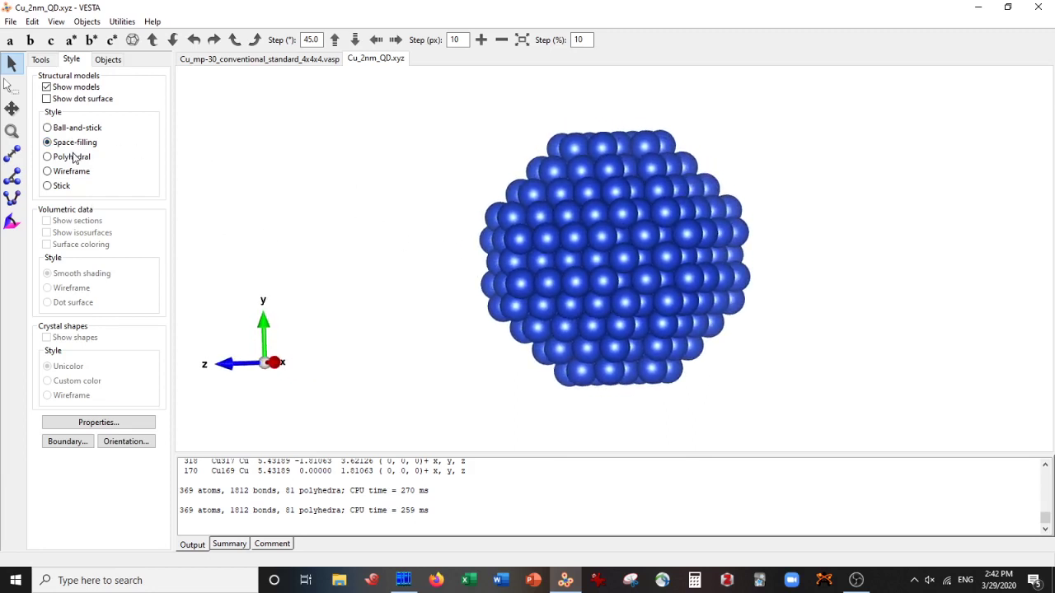
left_click(12, 108)
left_click_drag(577, 224, 468, 262)
left_click(10, 66)
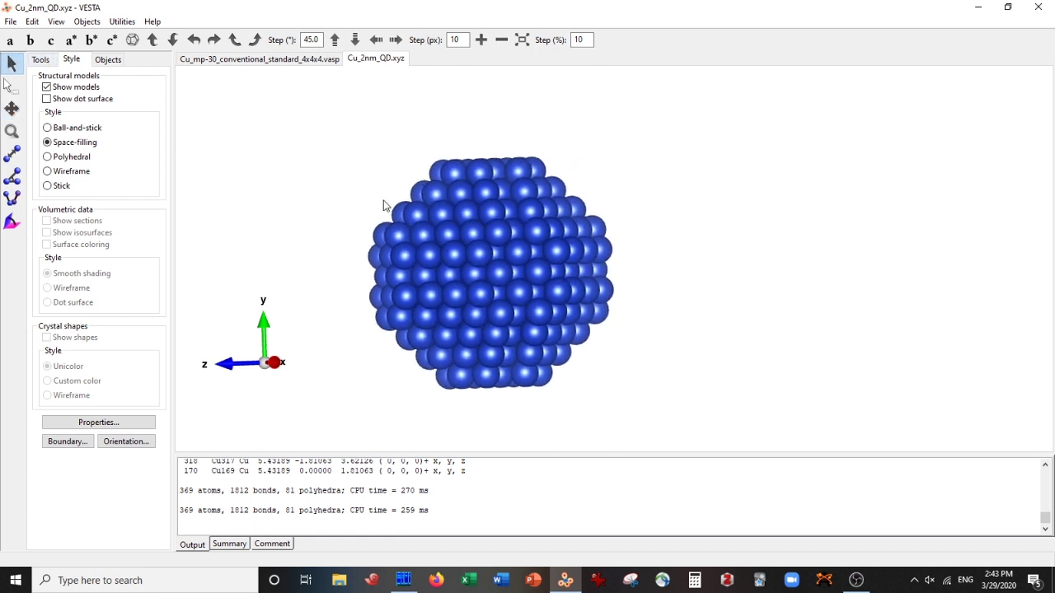
left_click_drag(401, 207, 413, 216)
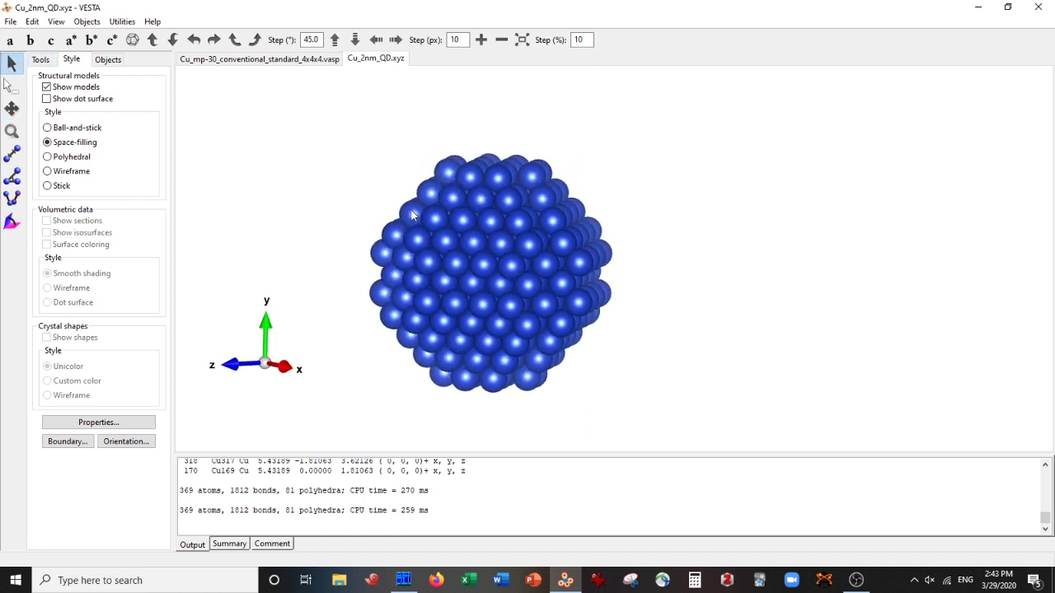